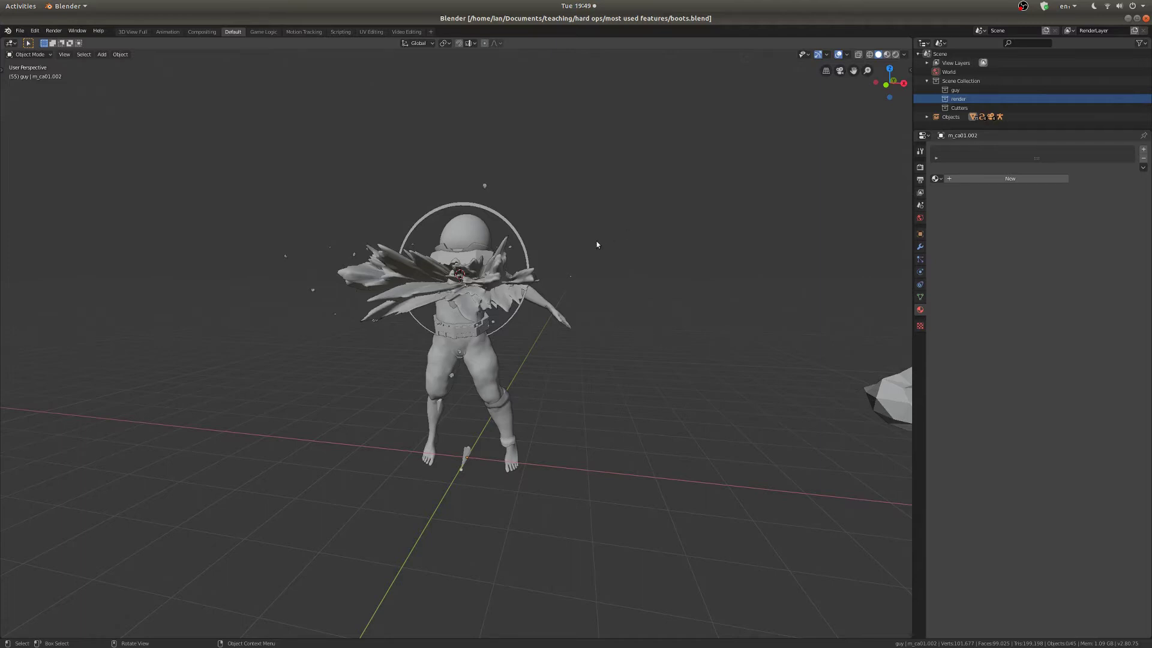
Bring the legs up close and select the boot shell mesh m_cal01.002 on the right leg.
middle_click_drag(596, 244, 663, 268)
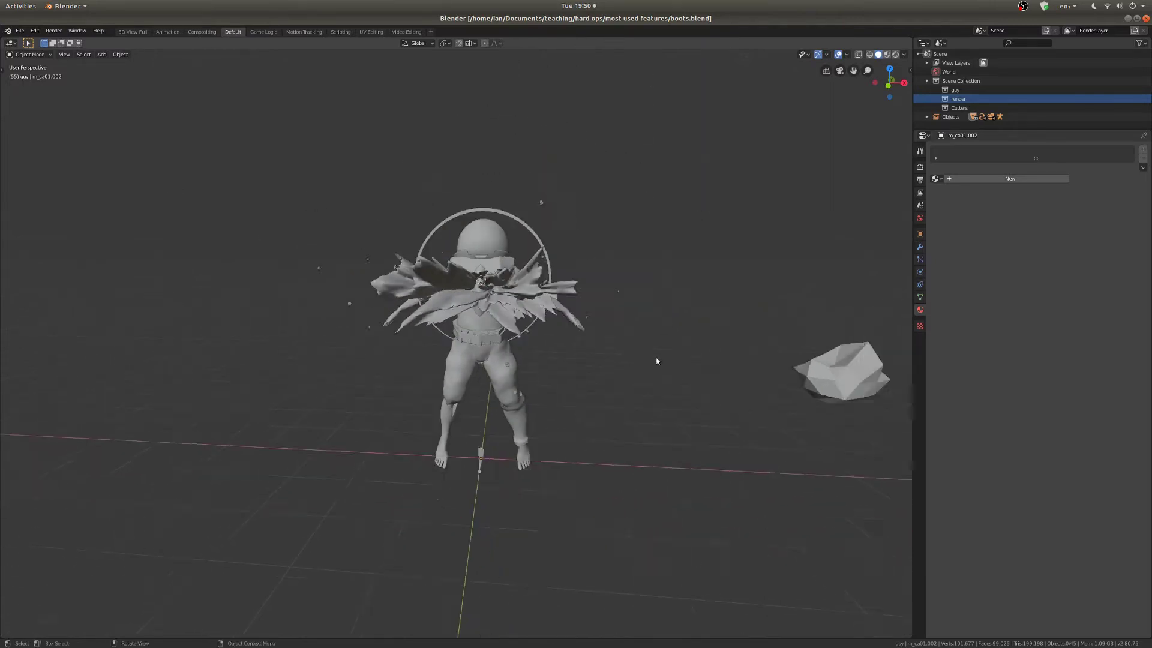
scroll(650, 355, "up", 3)
scroll(651, 355, "down", 2)
middle_click_drag(651, 355, 593, 424)
left_click(595, 424)
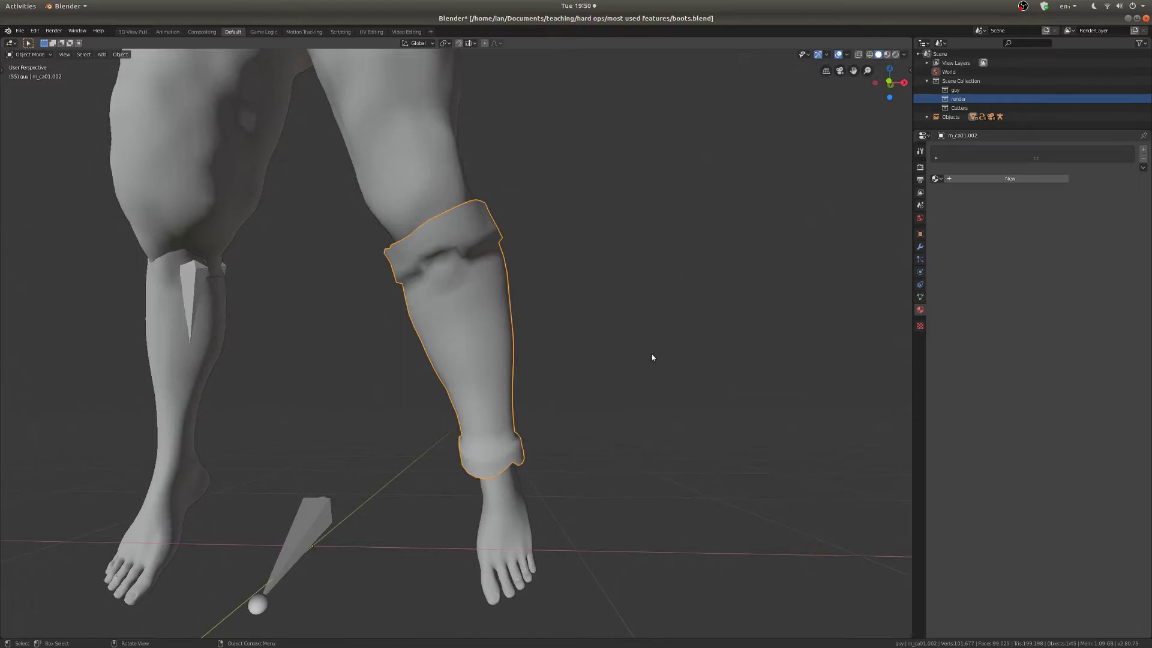
mouse_move(663, 348)
middle_mouse_down()
mouse_move(668, 363)
mouse_move(655, 354)
mouse_move(674, 359)
middle_mouse_up()
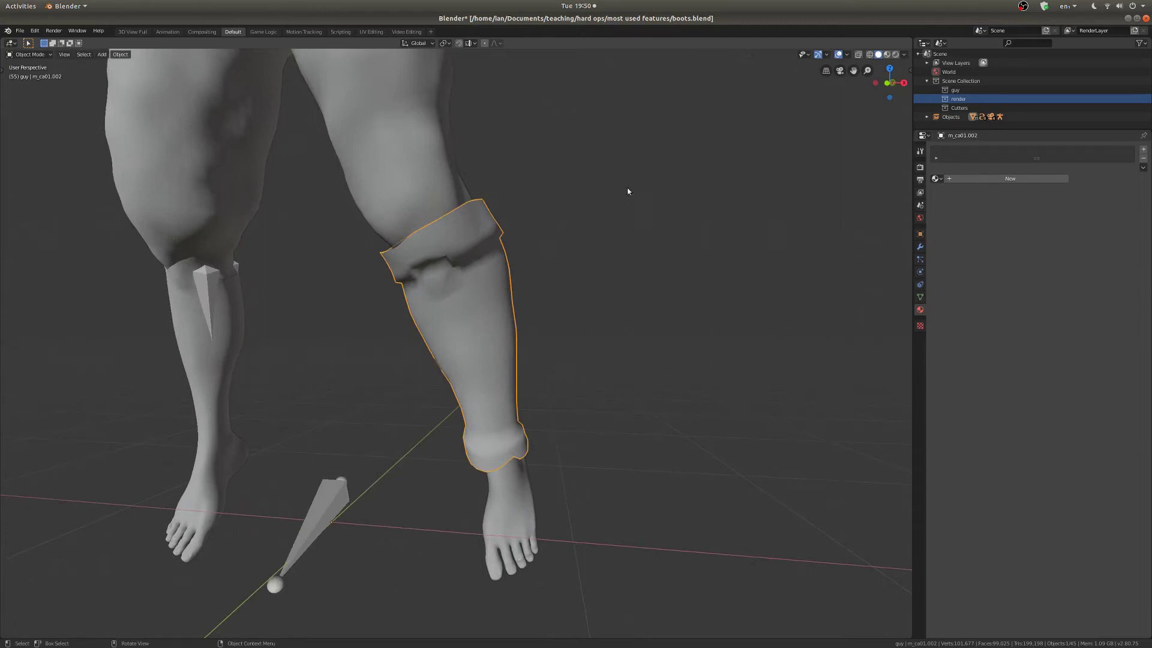
key("q")
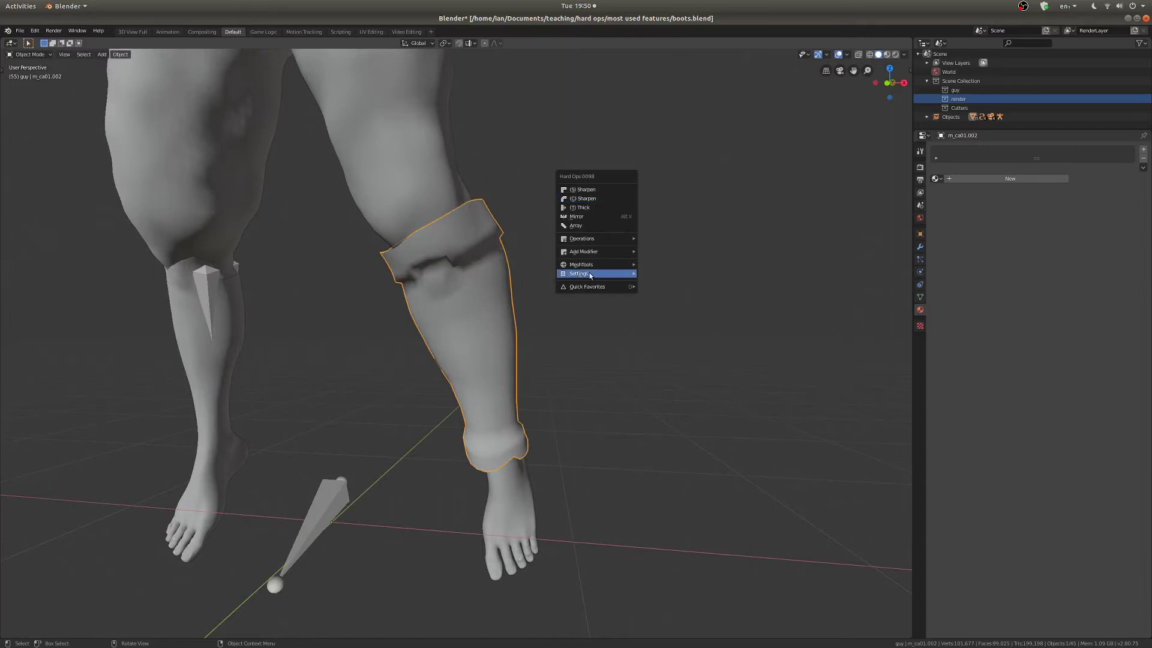
mouse_move(624, 239)
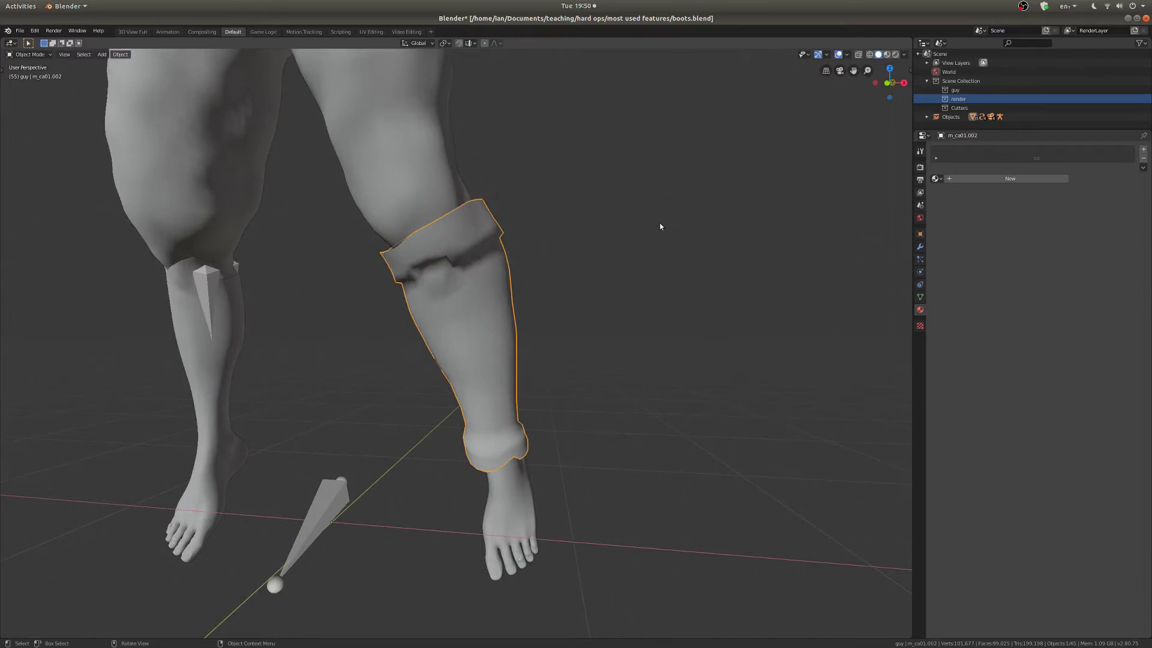
key("shift+q")
key("shift+q")
key("ctrl")
key("ctrl+grave")
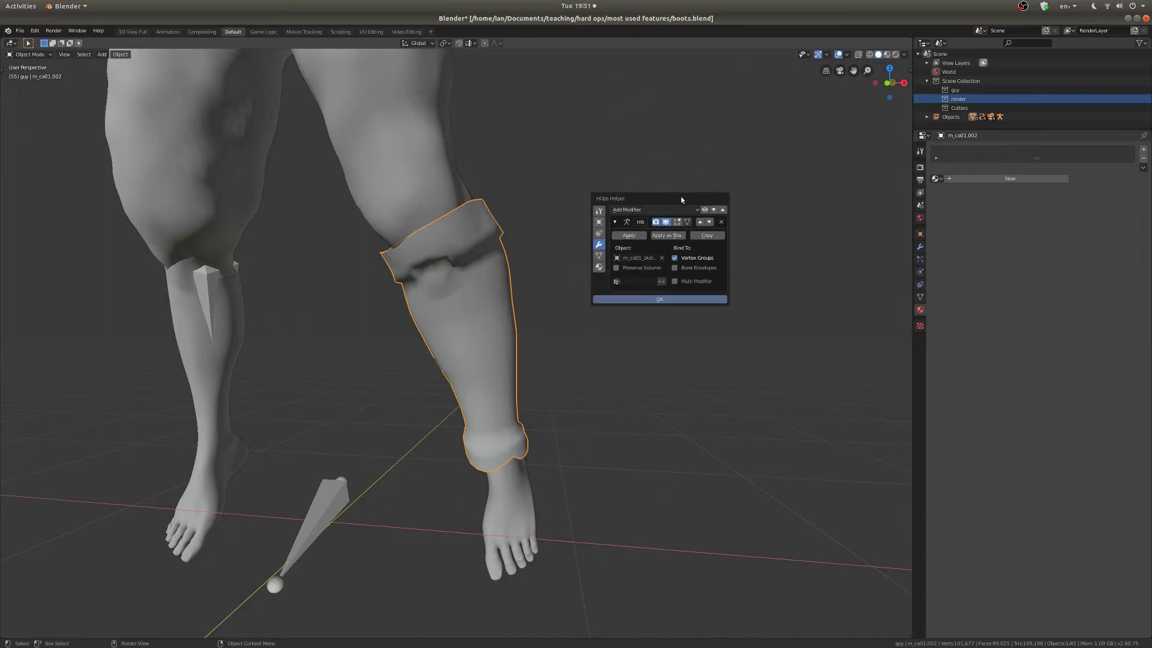
mouse_move(681, 195)
left_mouse_down()
mouse_move(589, 171)
mouse_move(689, 188)
mouse_move(674, 196)
left_mouse_up()
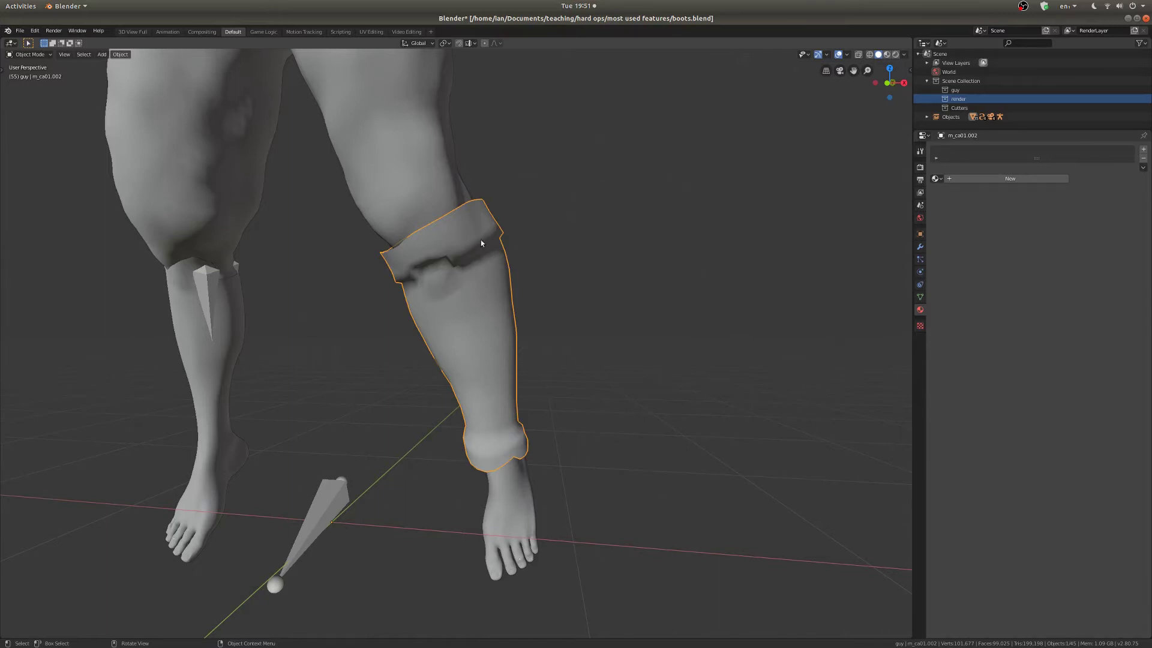
key("ctrl+grave")
left_click_drag(435, 236, 312, 178)
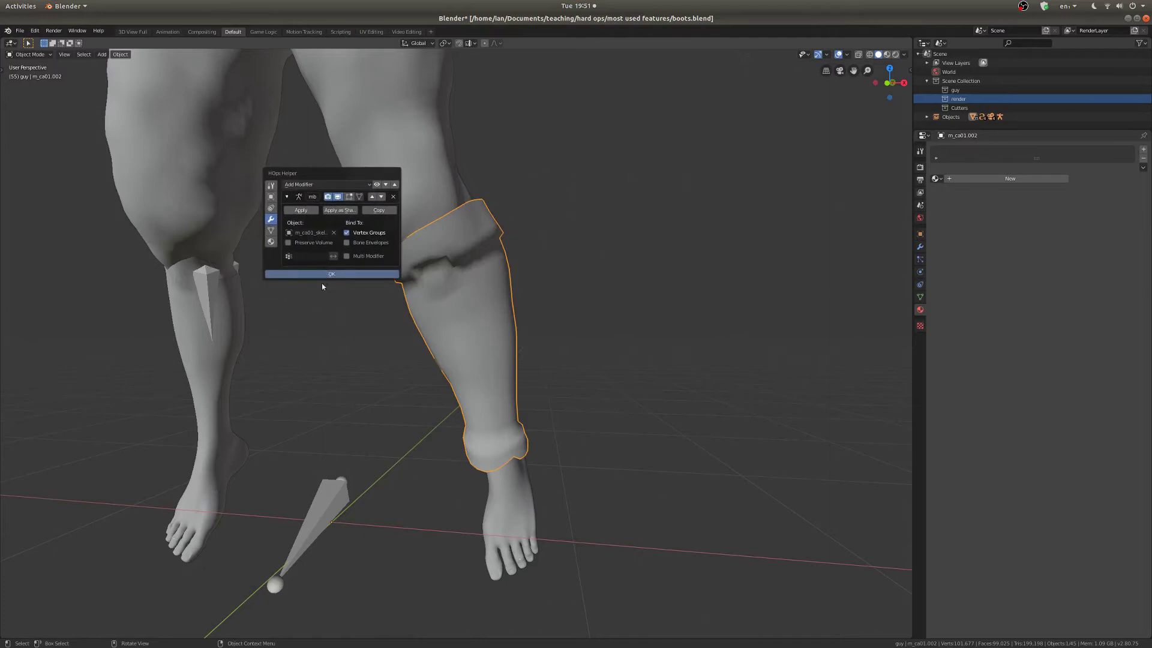
left_click(334, 273)
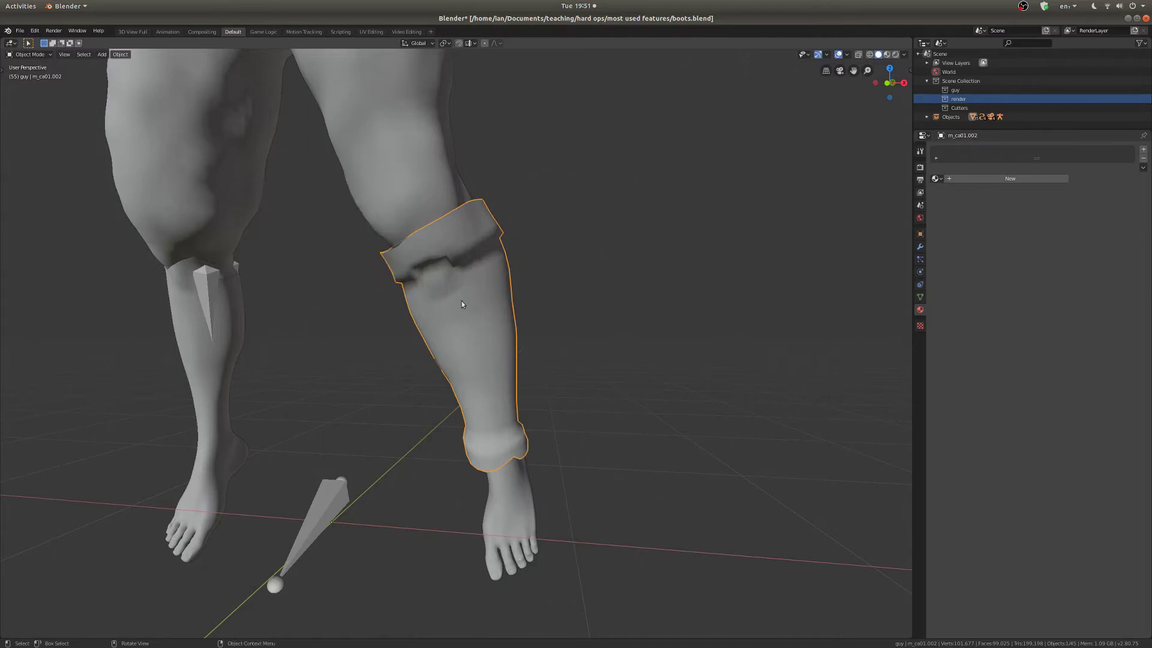
middle_click_drag(462, 301, 492, 286)
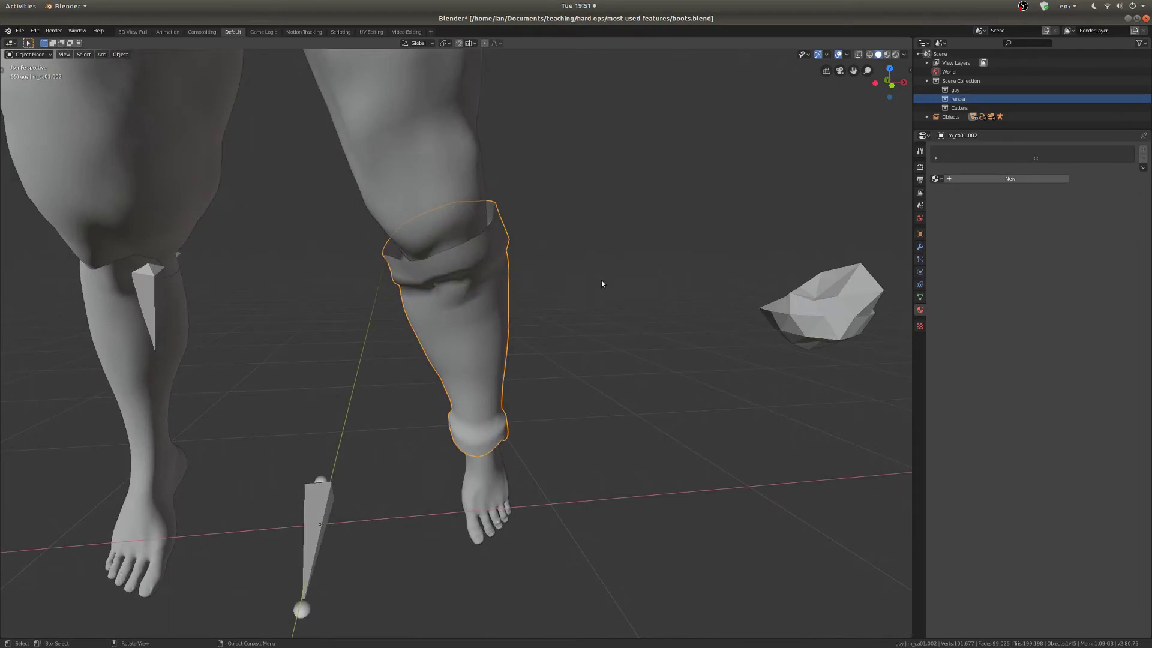
Show the boot shell's modifier stack, with only its Armature modifier, and open the Add Modifier list.
middle_click_drag(602, 283, 595, 283)
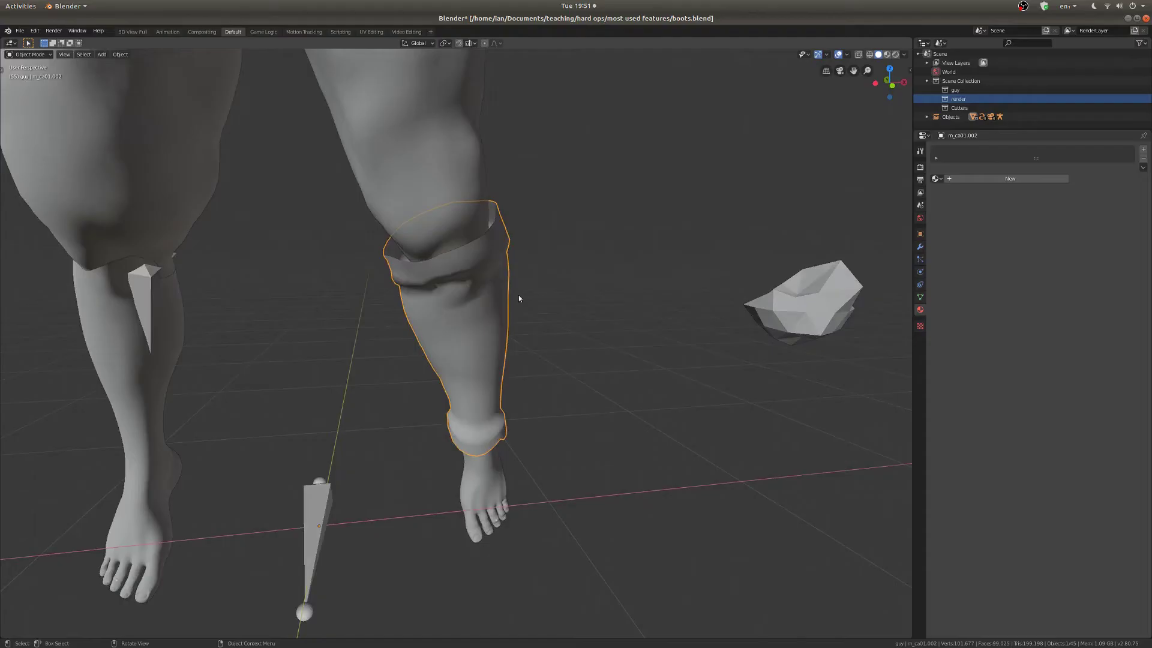
key("q")
left_click(919, 247)
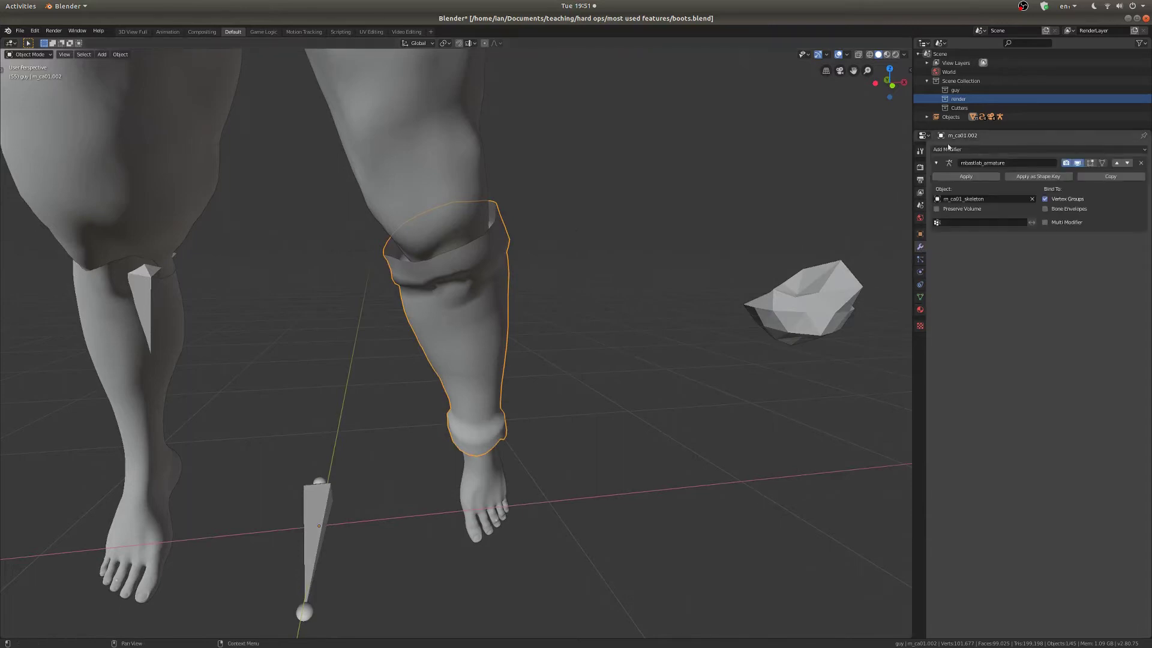
left_click(948, 148)
left_click(972, 153)
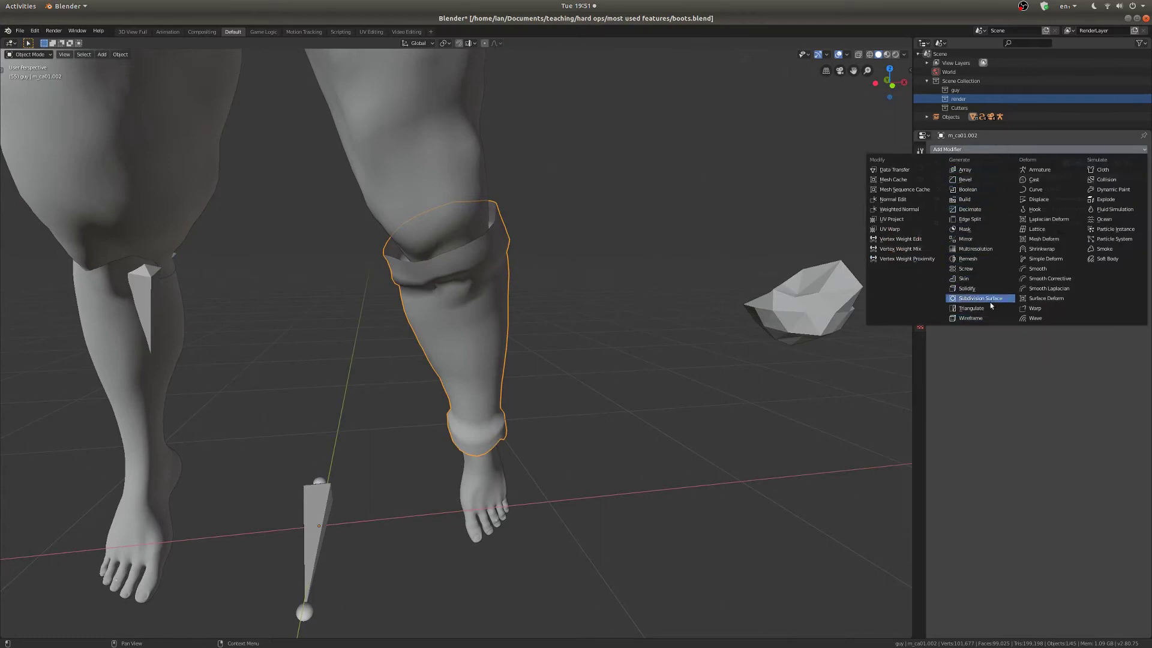
Apply Hard Ops Thick to the boot shell, setting a Solidify thickness of about 0.0167.
key("q")
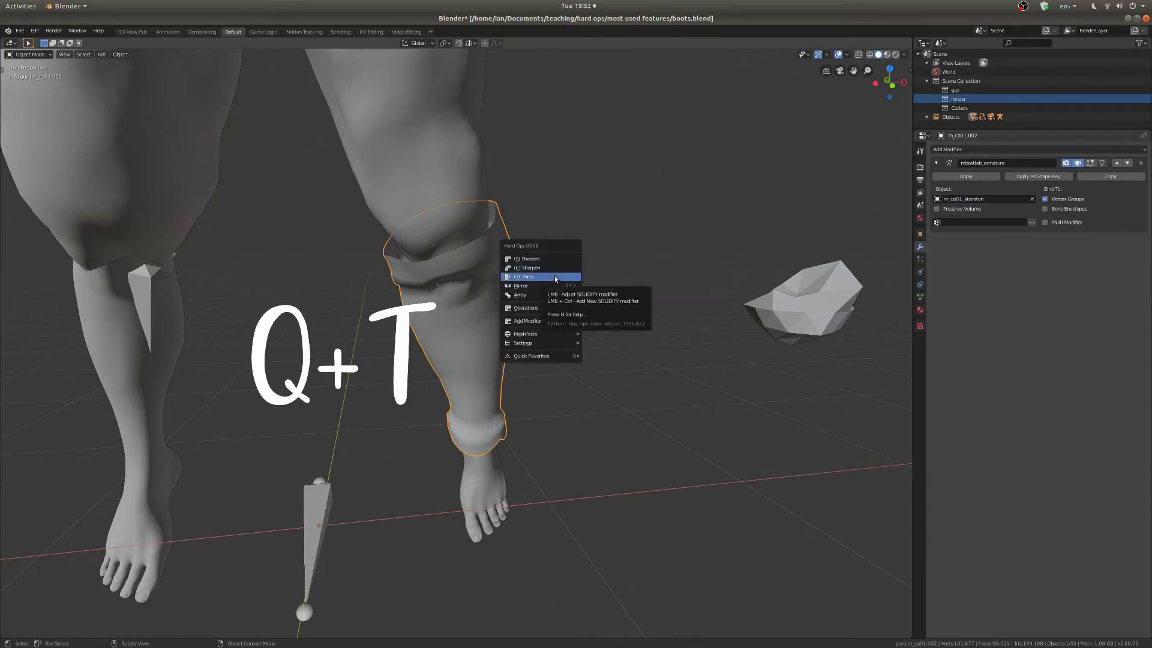
key("t")
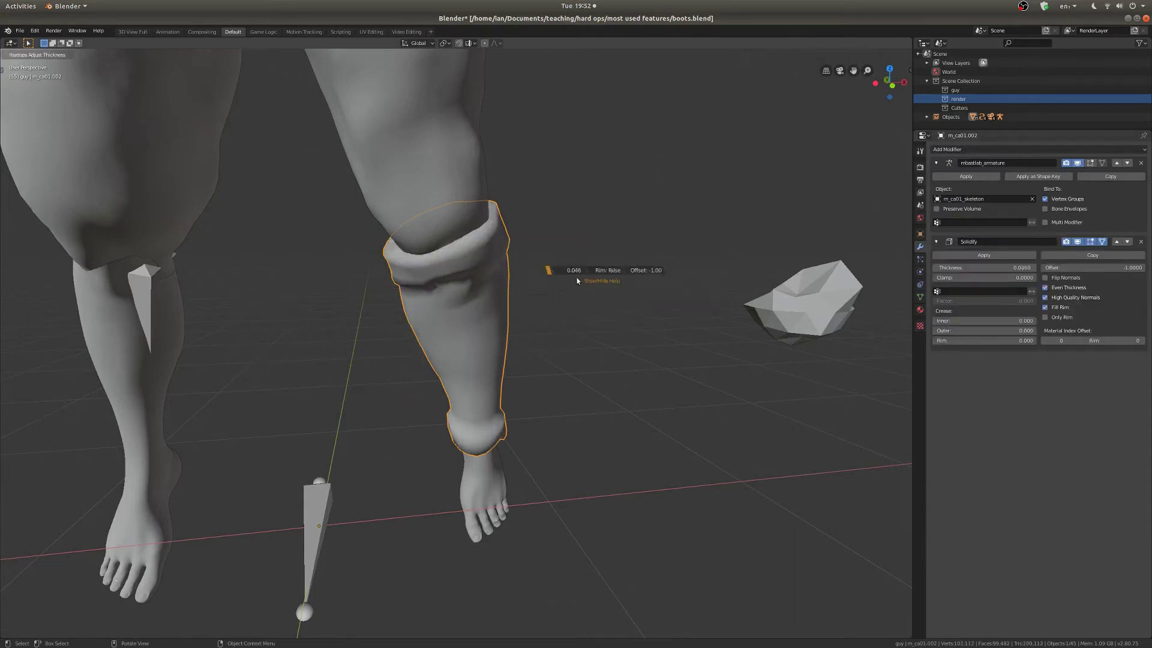
mouse_move(553, 288)
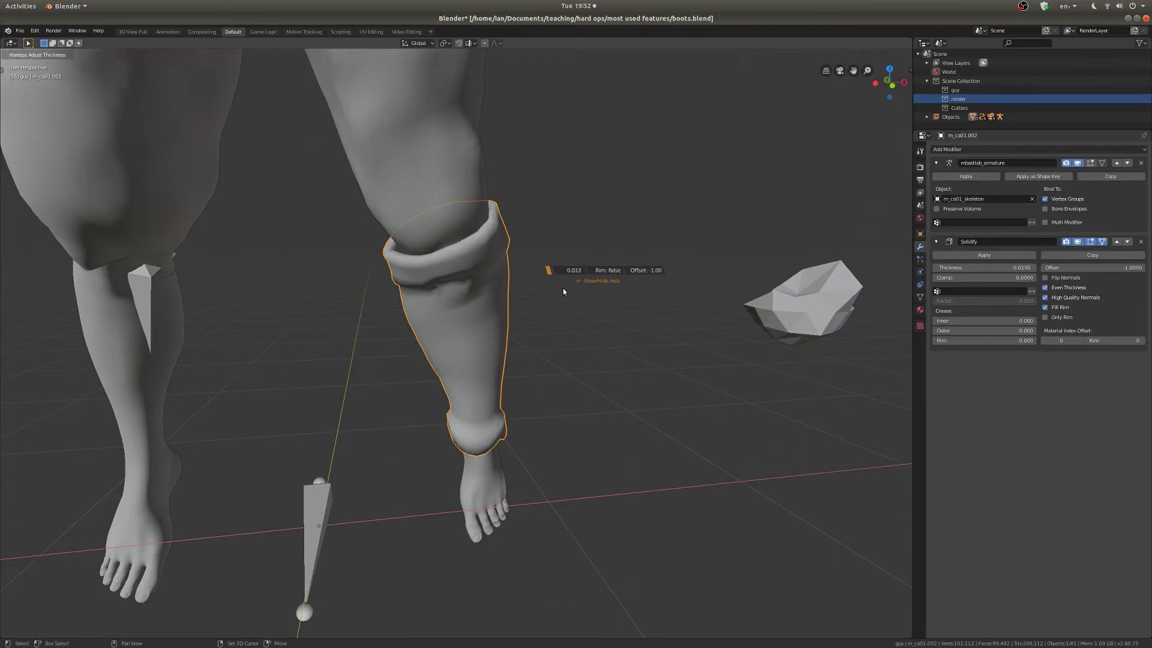
mouse_move(596, 291)
left_click(597, 291)
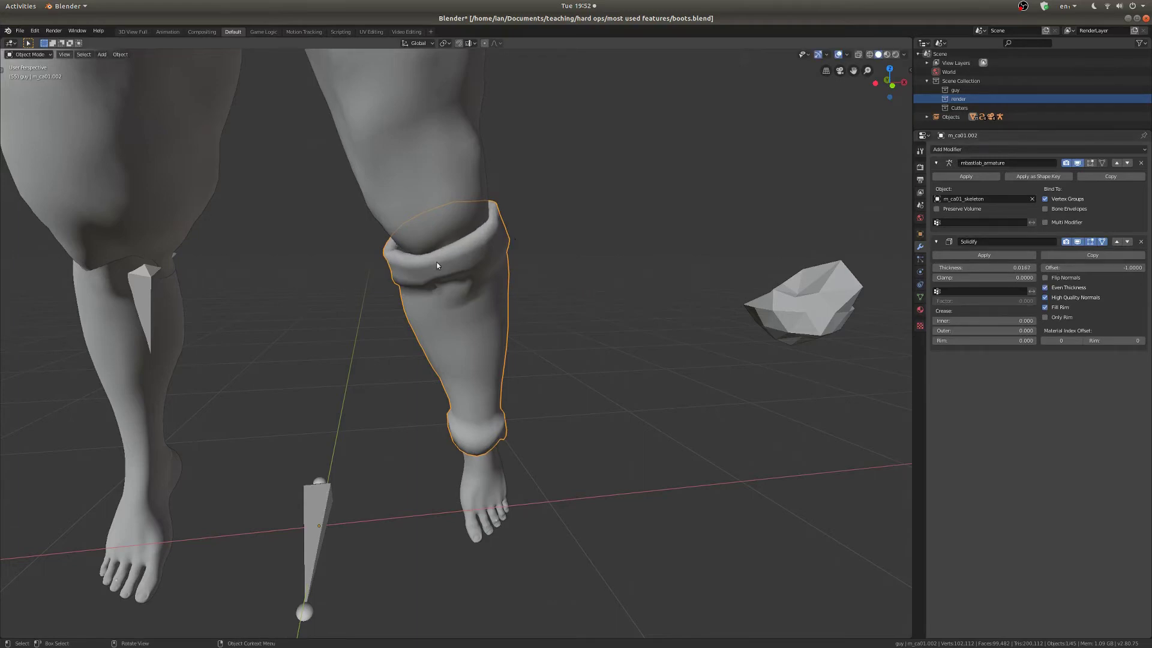
scroll(438, 257, "up", 3)
middle_click_drag(437, 258, 418, 192)
middle_click_drag(514, 190, 578, 274)
scroll(544, 312, "down", 3)
mouse_move(638, 309)
middle_mouse_down()
mouse_move(613, 292)
mouse_move(664, 311)
mouse_move(629, 293)
middle_mouse_up()
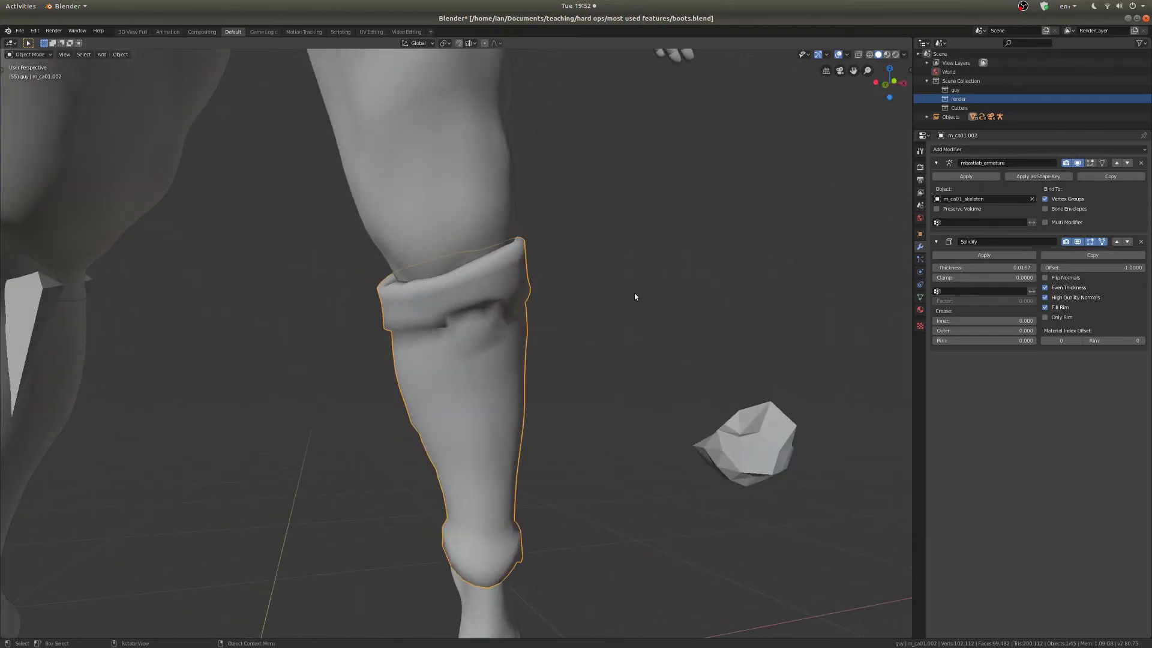
Apply Hard Ops Sharpen to crisp the boot shell's cuff and ankle-band edges.
scroll(637, 286, "up", 1)
key("z")
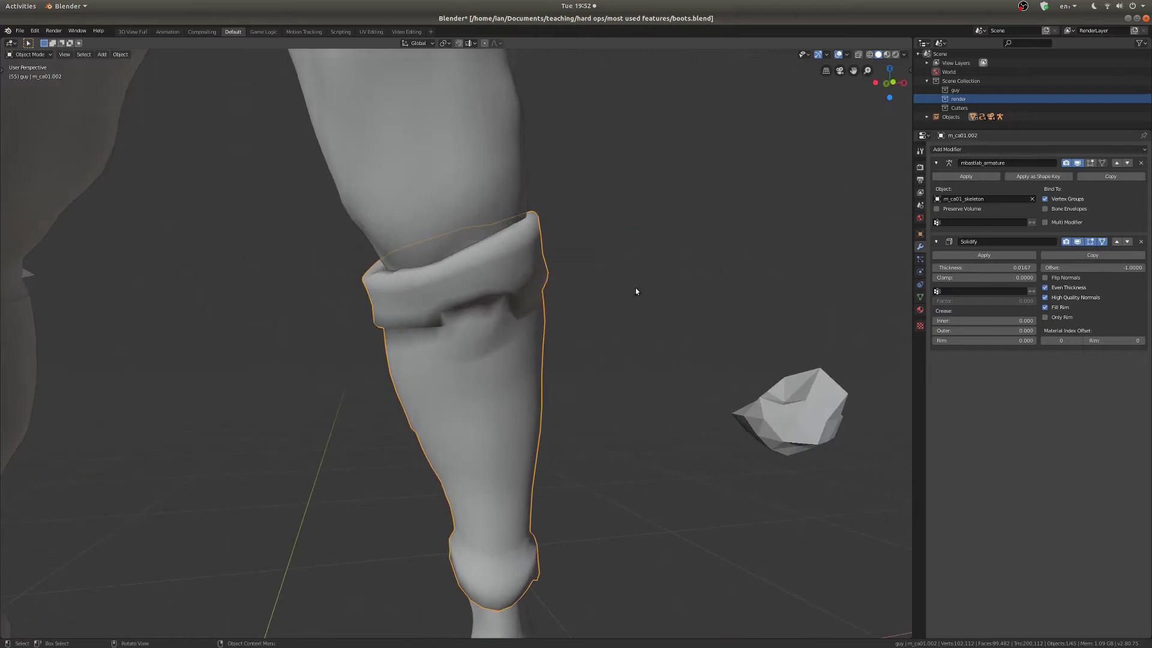
key("q")
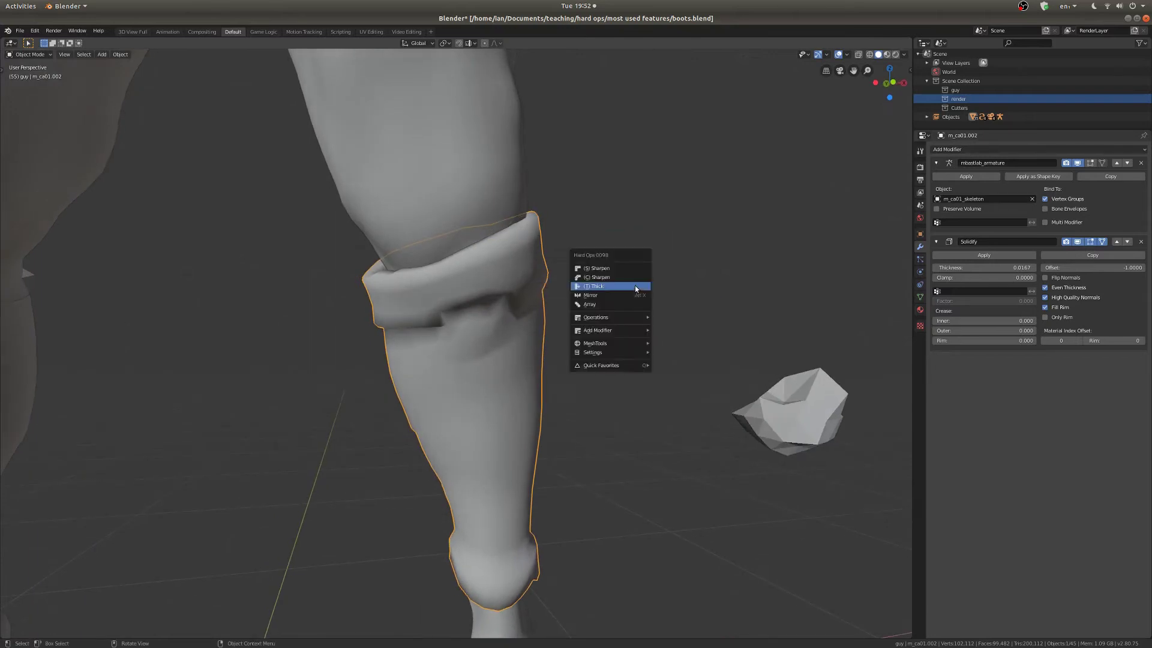
left_click(603, 268)
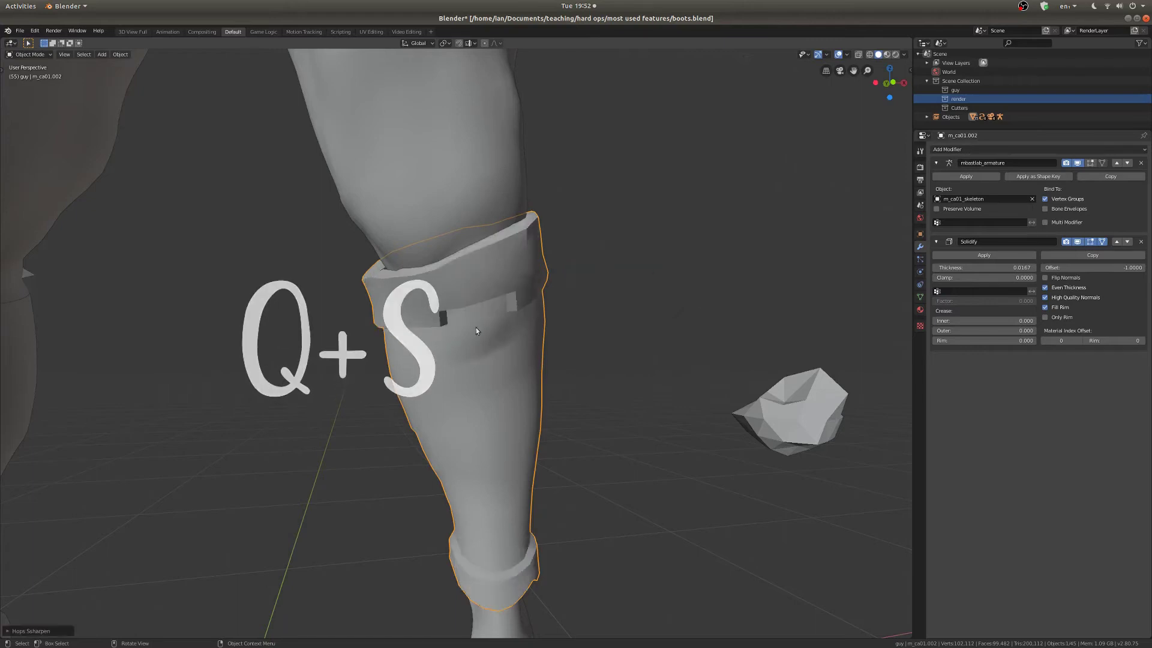
Enter Edit Mode on the boot and view its wireframe from below.
middle_click_drag(531, 324, 542, 360)
key("Tab")
middle_click_drag(384, 336, 353, 364)
Return the boot to Object Mode and check its mesh data settings.
key("ctrl+Tab")
left_click(542, 380)
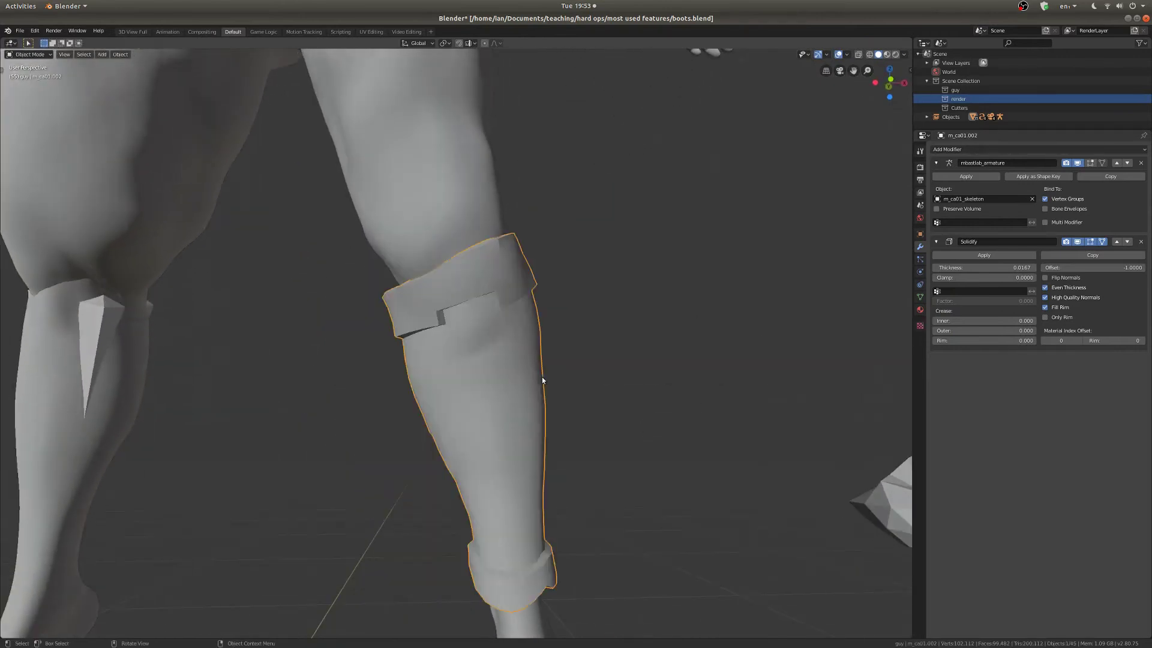
left_click(919, 297)
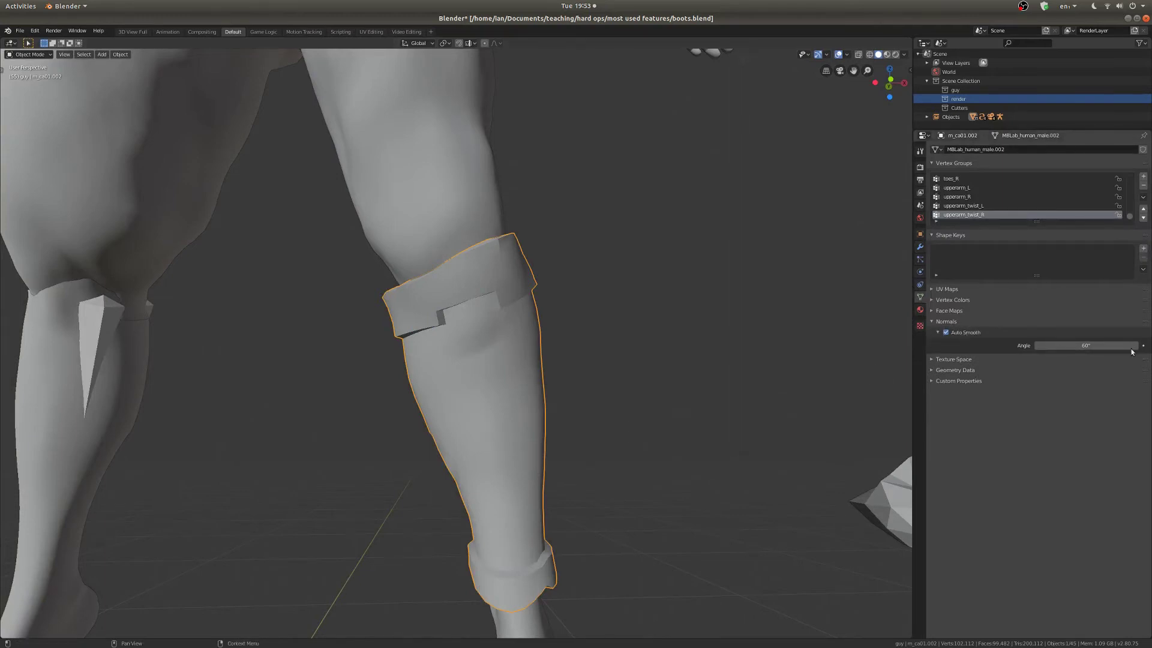
middle_click_drag(480, 368, 558, 301)
scroll(558, 300, "down", 5)
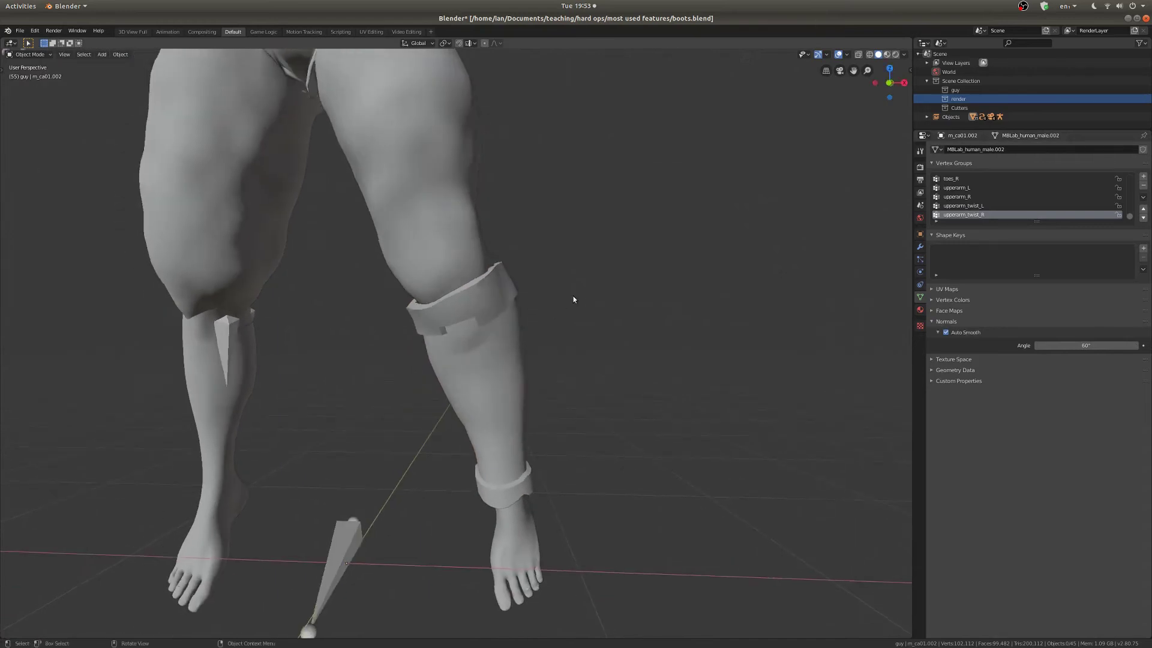
mouse_move(574, 296)
middle_mouse_down()
mouse_move(577, 313)
mouse_move(595, 293)
middle_mouse_up()
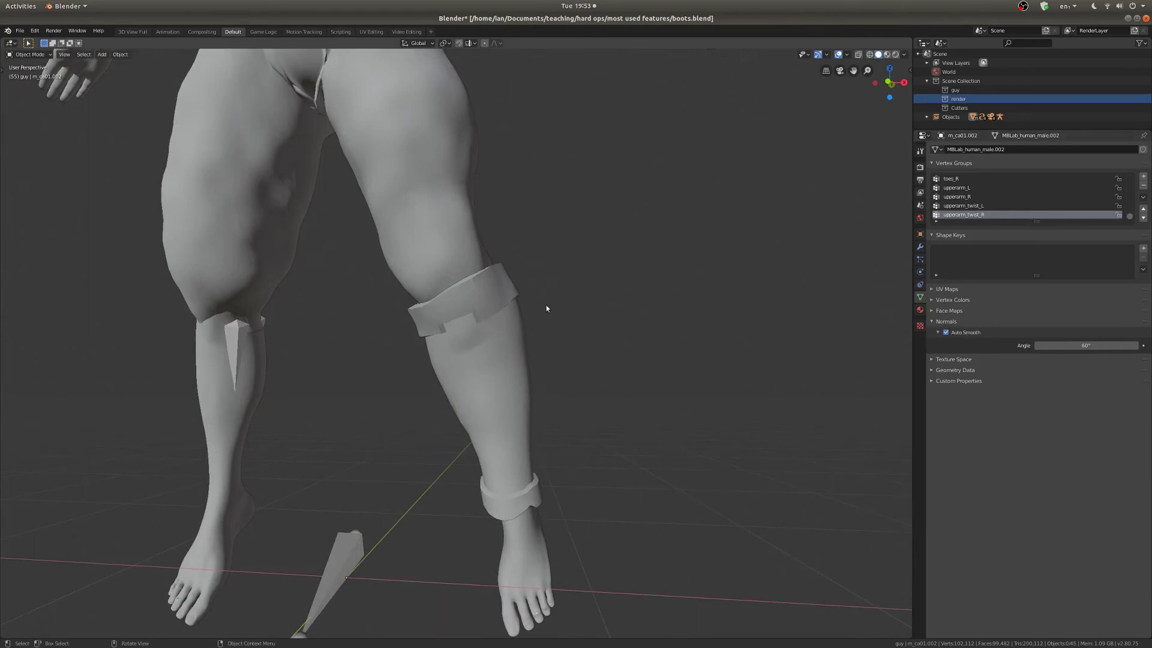
Reselect the boot shell, review its Armature and Solidify stack, and bring up Hard Ops.
left_click(489, 341)
middle_click_drag(488, 340, 516, 352)
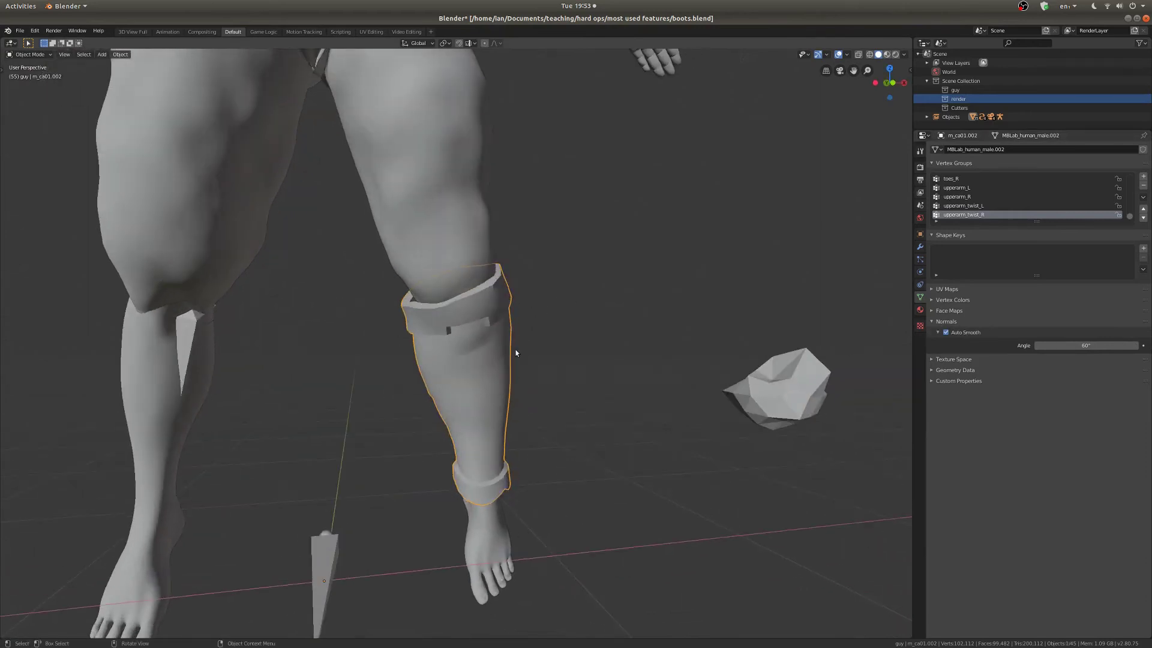
middle_click_drag(516, 352, 572, 312)
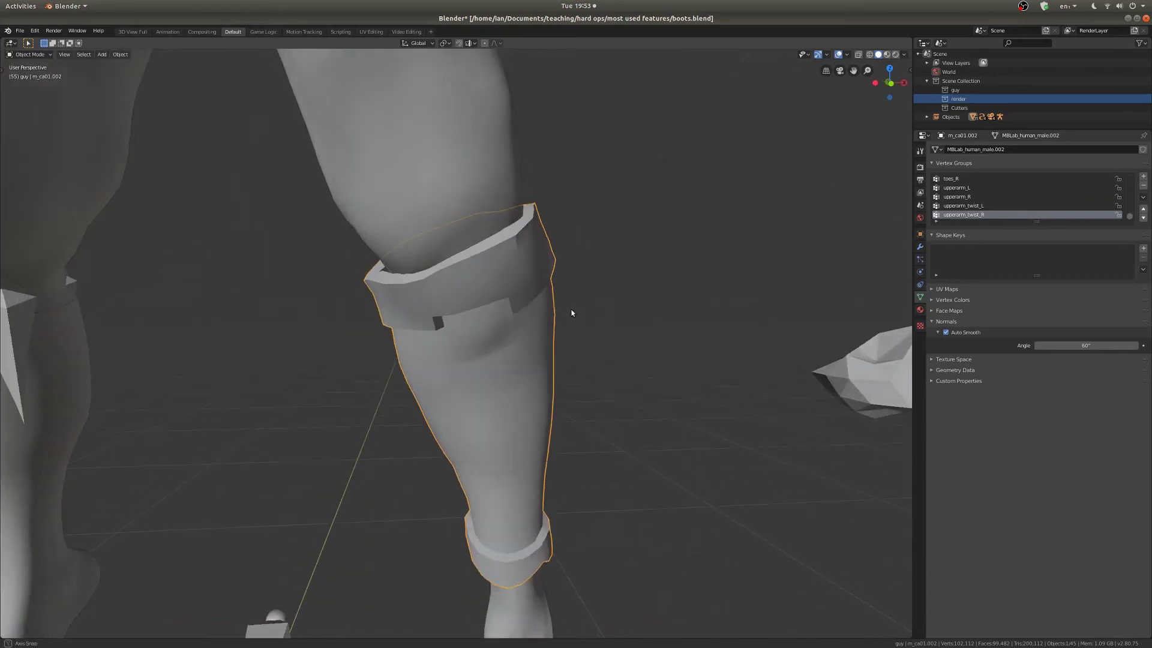
left_click(920, 247)
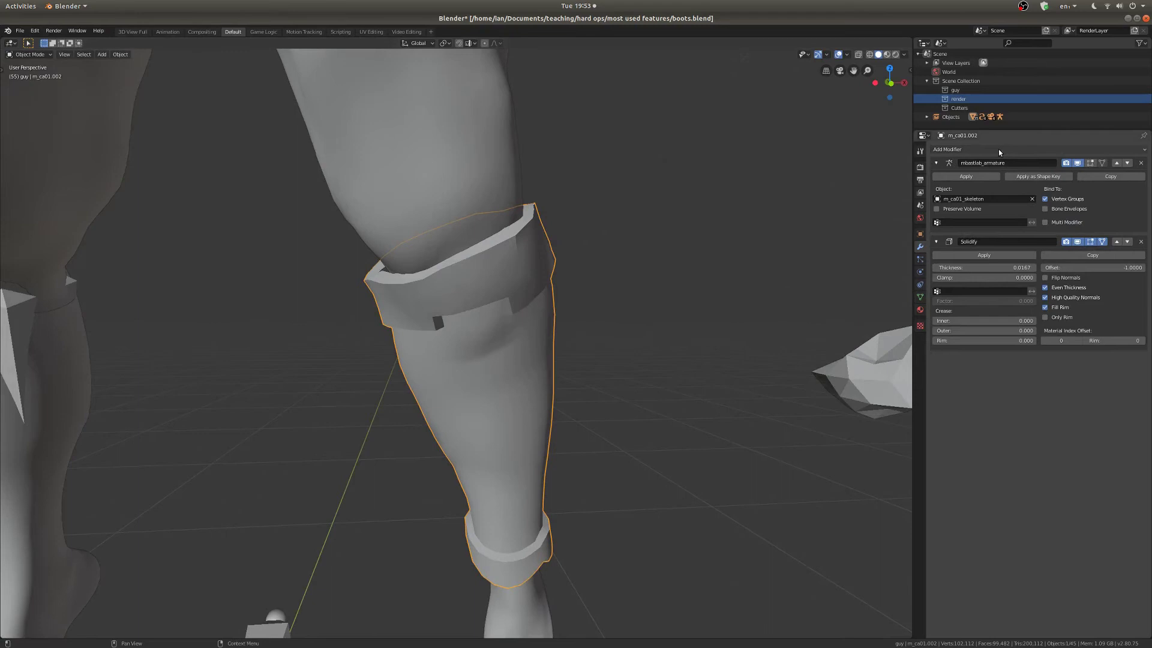
left_click(999, 150)
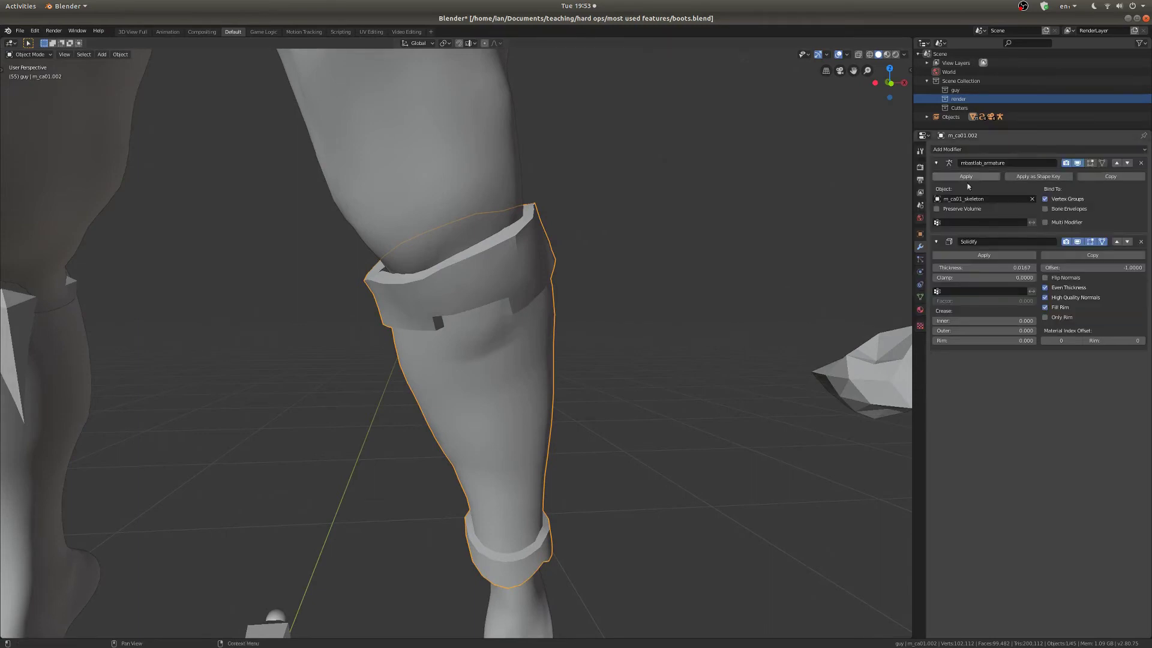
key("q")
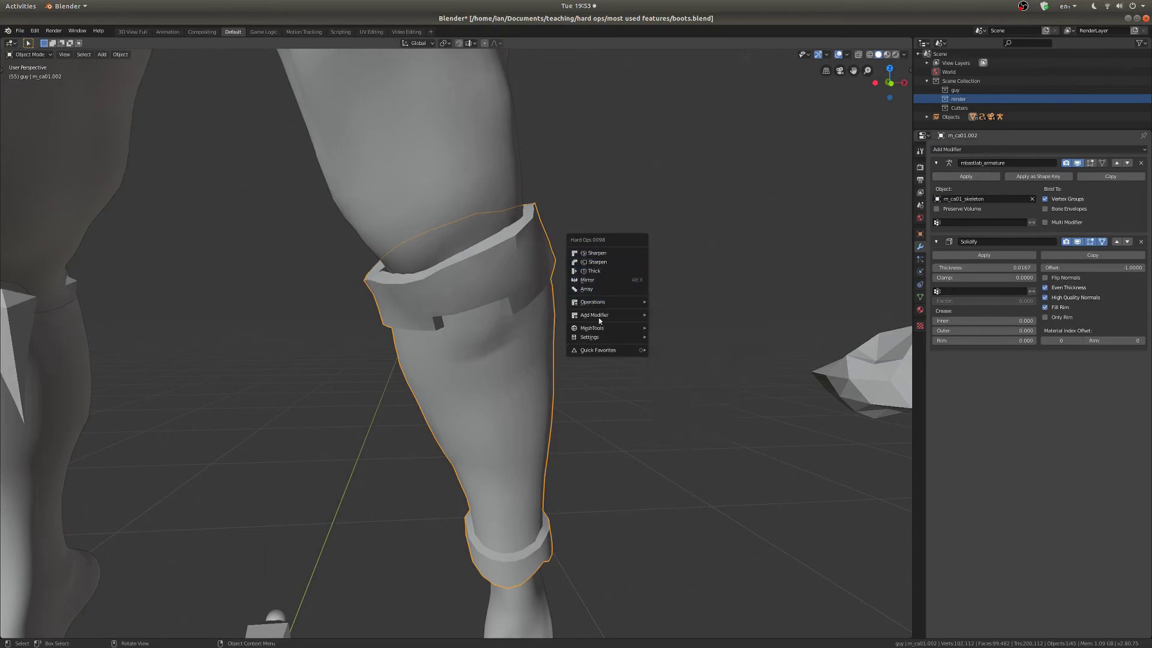
Add a Bevel to the boot shell with 3 segments and profile 0.70, dragging its width small.
mouse_move(599, 318)
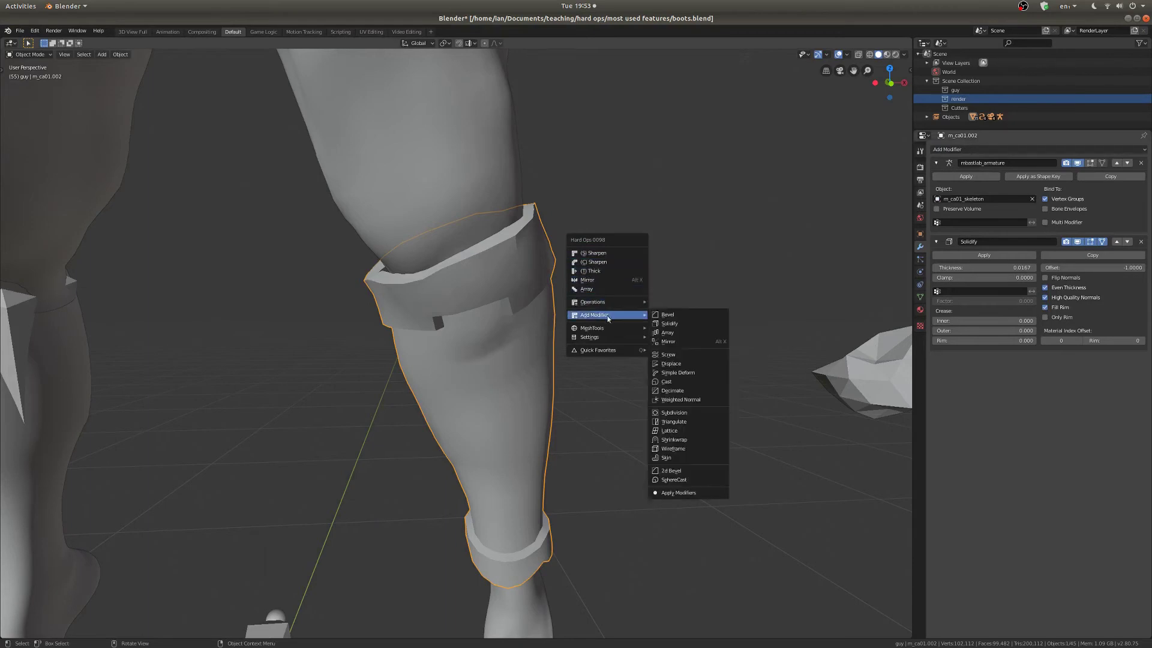
left_click(677, 315)
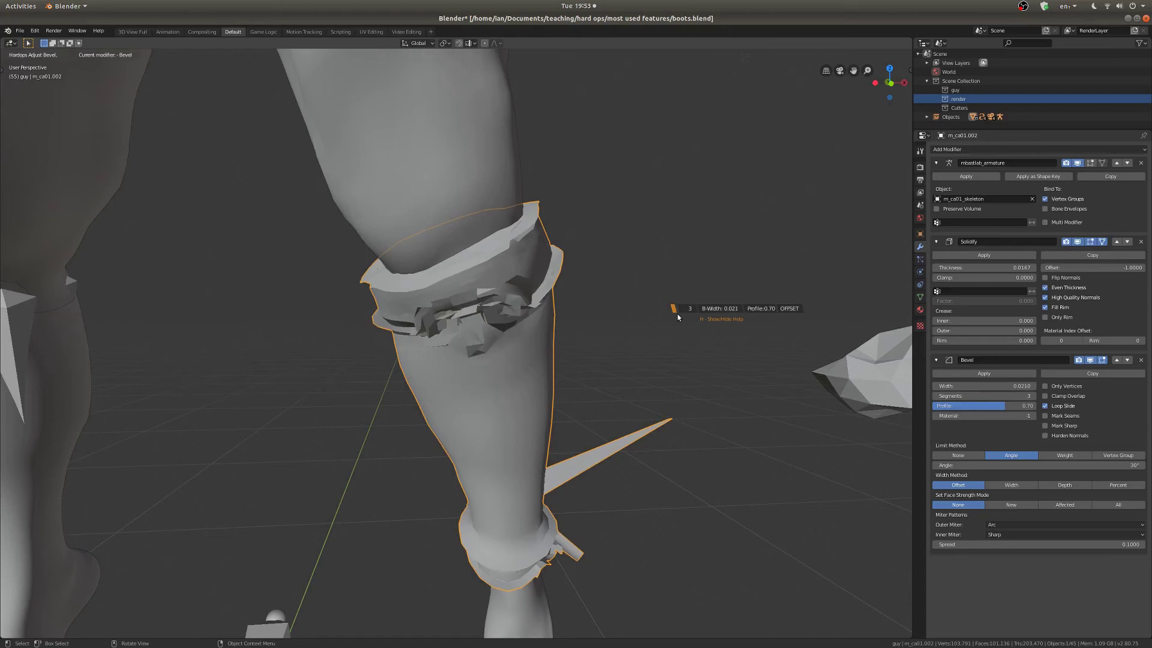
key("shift")
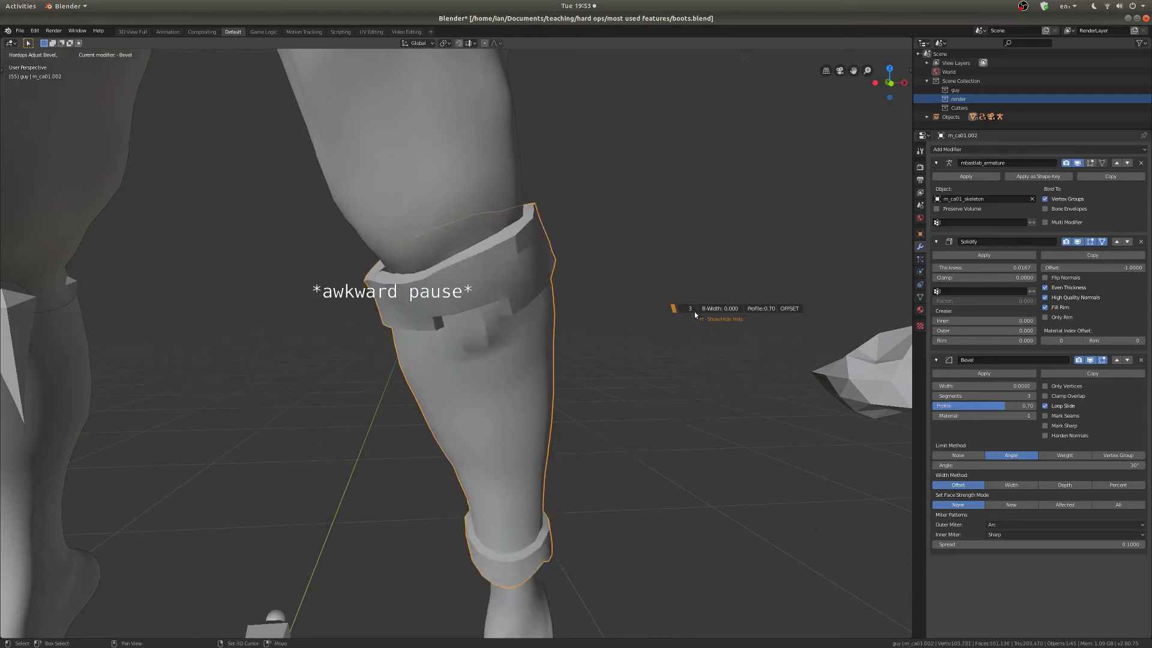
mouse_move(671, 309)
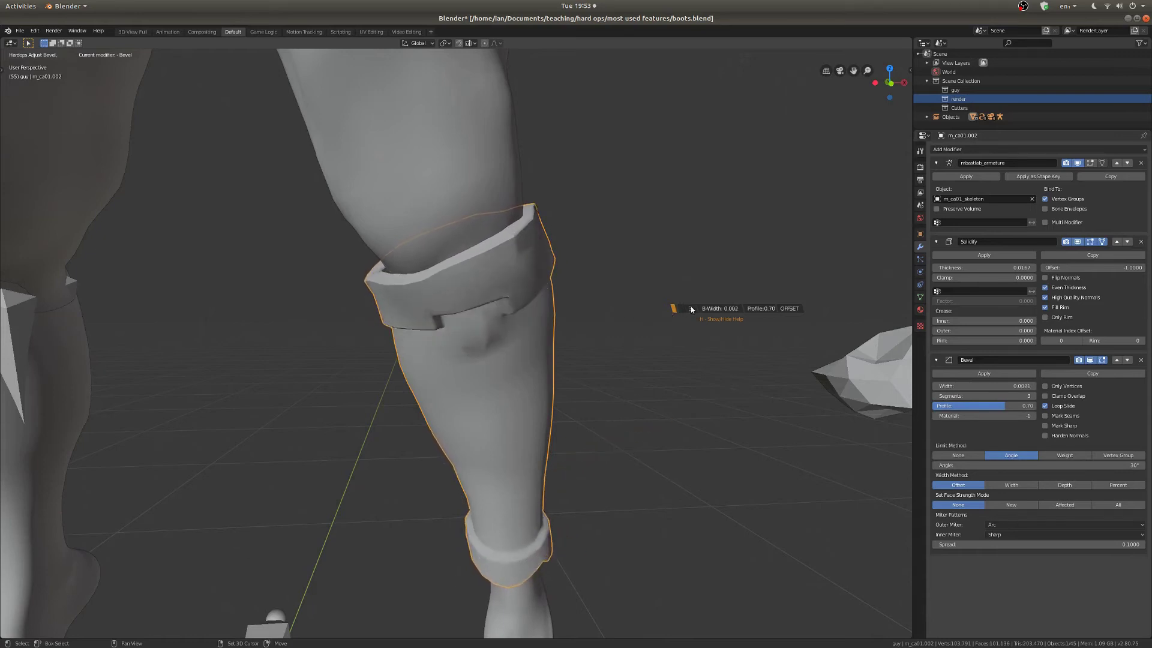
Confirm the bevel and move in for a close look at the boot.
left_click(679, 308)
middle_click_drag(679, 309, 432, 440)
middle_click_drag(390, 472, 540, 491)
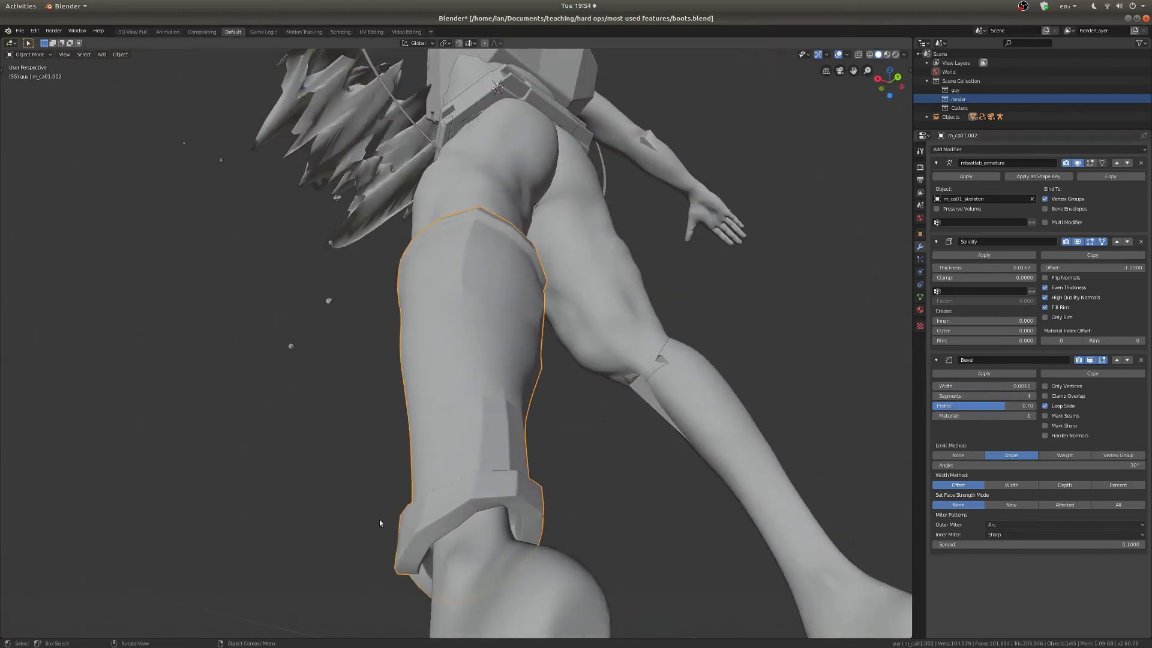
middle_click_drag(486, 504, 573, 537)
Tune the bevel width through 0.0062, 0.0090 and 0.0030 to settle at 0.0012.
left_click_drag(1000, 388, 1053, 388)
middle_click_drag(455, 420, 450, 487)
left_click_drag(996, 386, 955, 386)
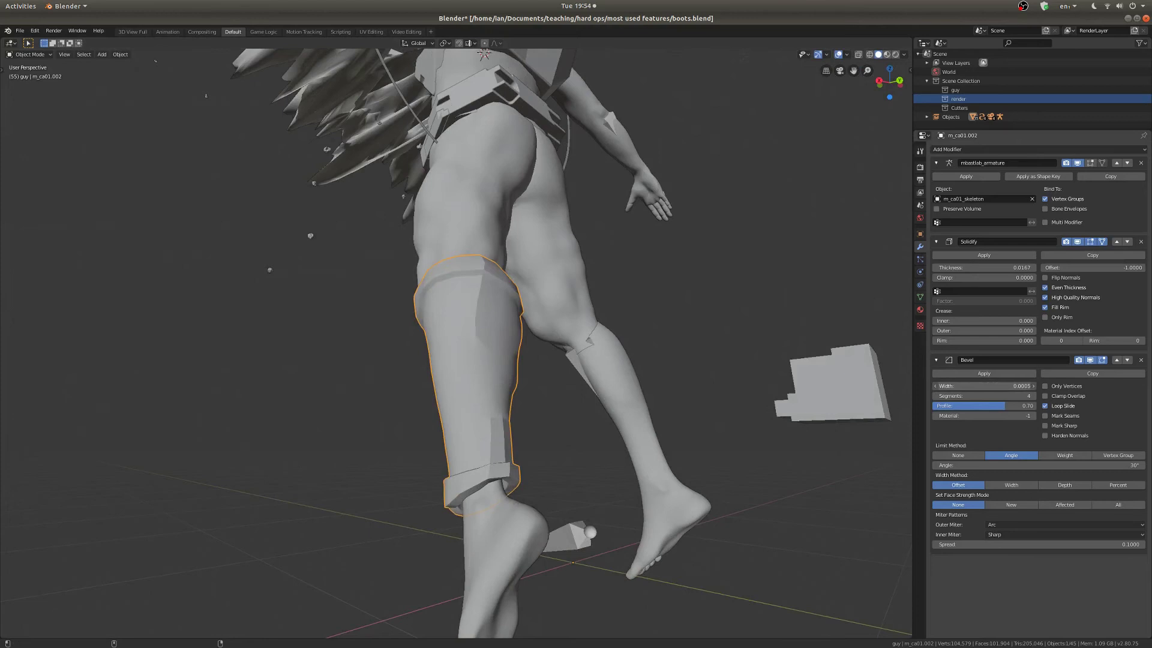
left_click_drag(1014, 386, 1014, 386)
middle_click_drag(549, 368, 546, 274)
scroll(543, 288, "down", 10)
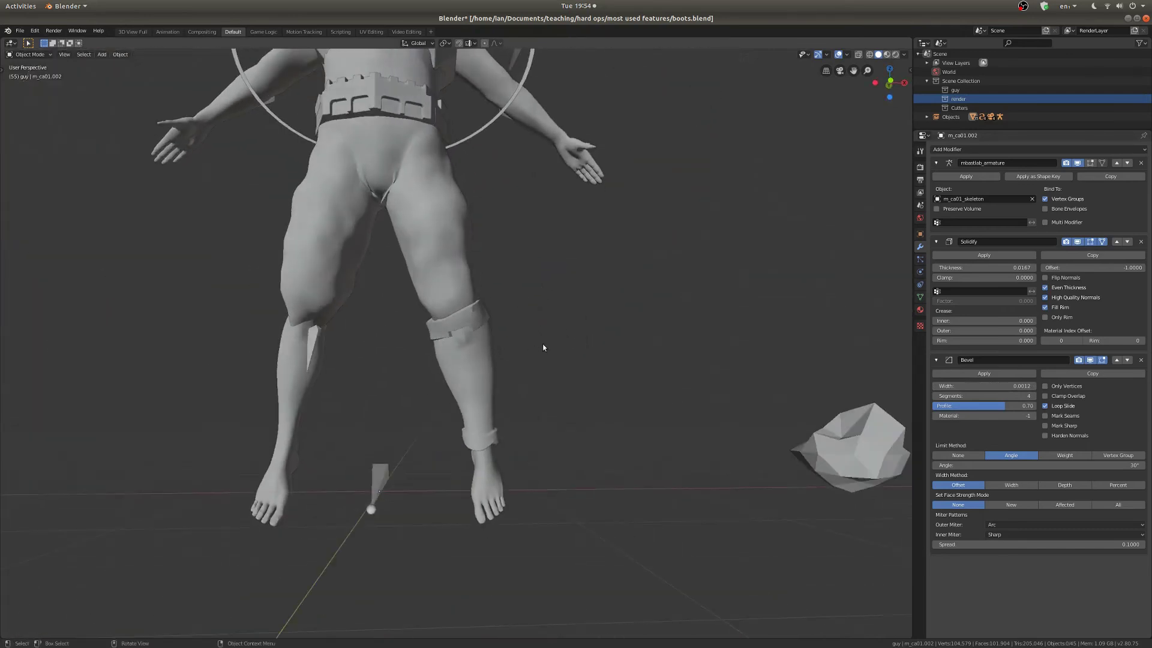
Select the boot shaft m_cal01.002 and zoom in on the legs.
left_click(526, 338)
scroll(672, 295, "up", 6)
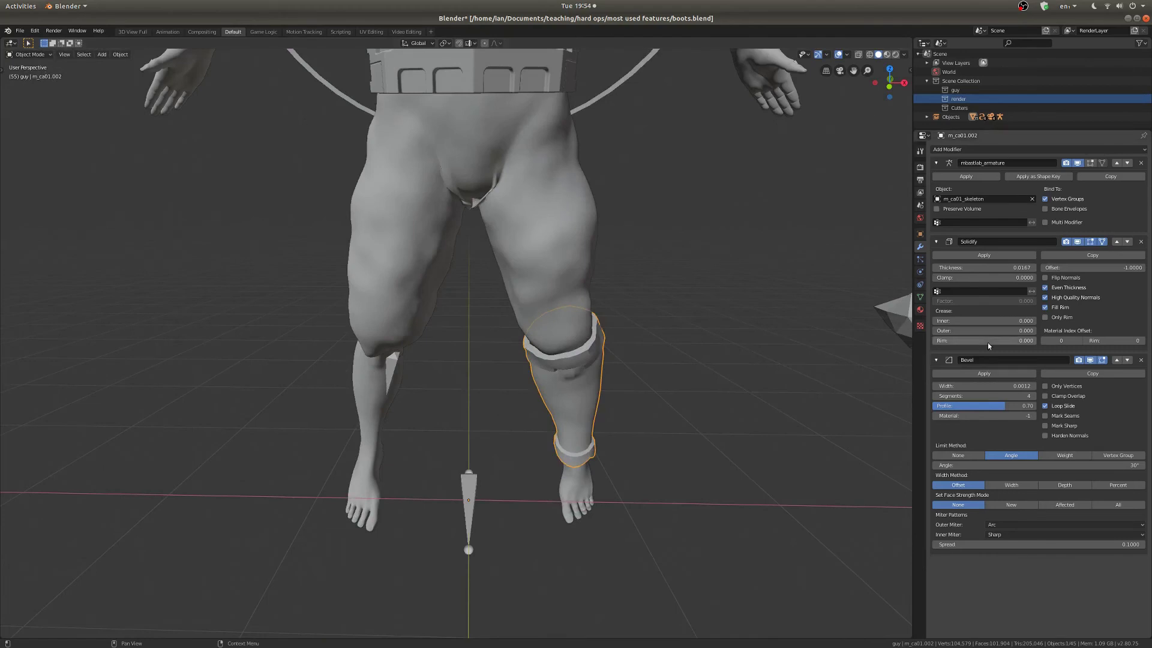
middle_click_drag(574, 435, 595, 424)
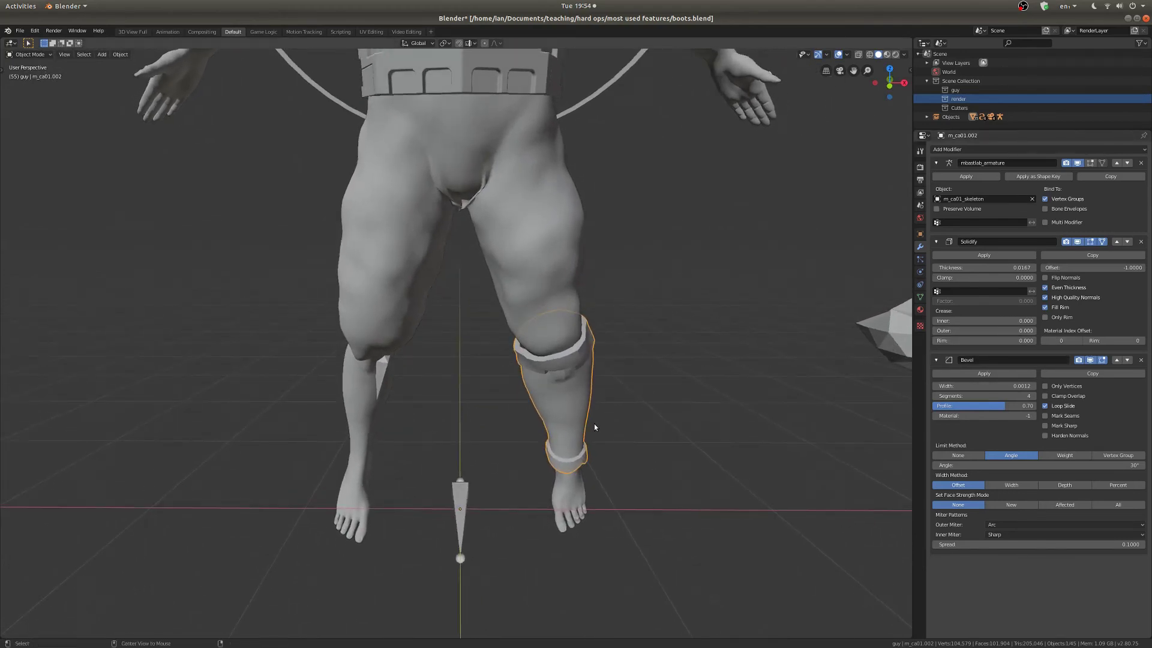
Add an X-axis hops_mirror (Alt+X) so the boot appears on the other leg too.
key("alt+x")
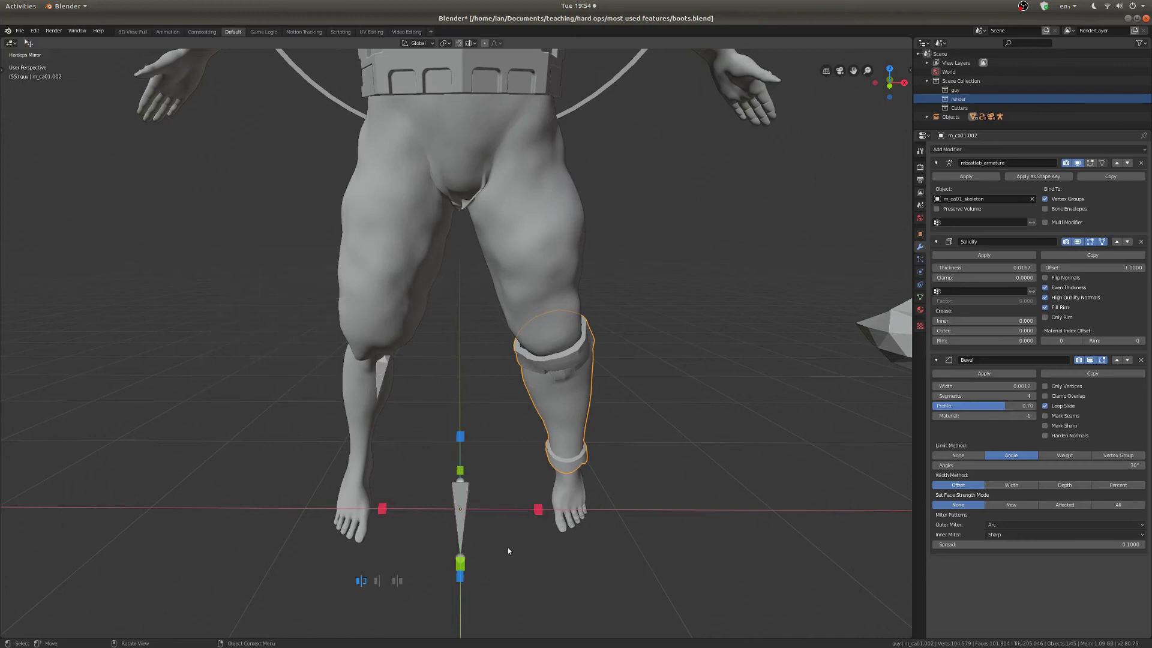
middle_click_drag(489, 545, 389, 573)
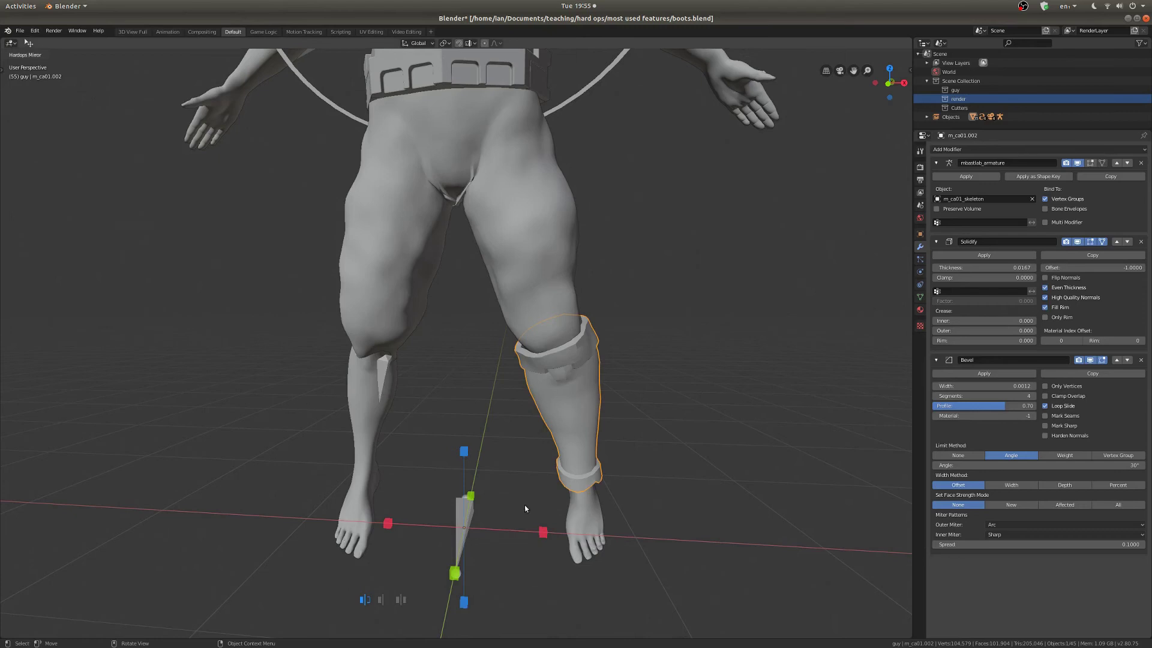
left_click(543, 532)
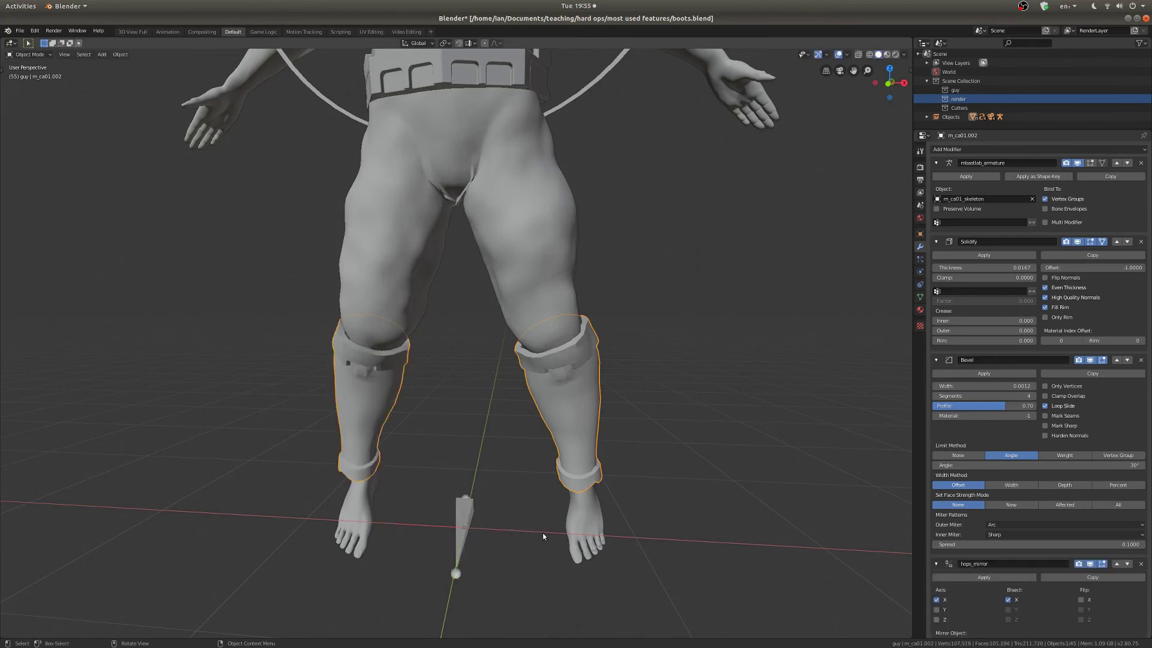
middle_click_drag(404, 424, 506, 408)
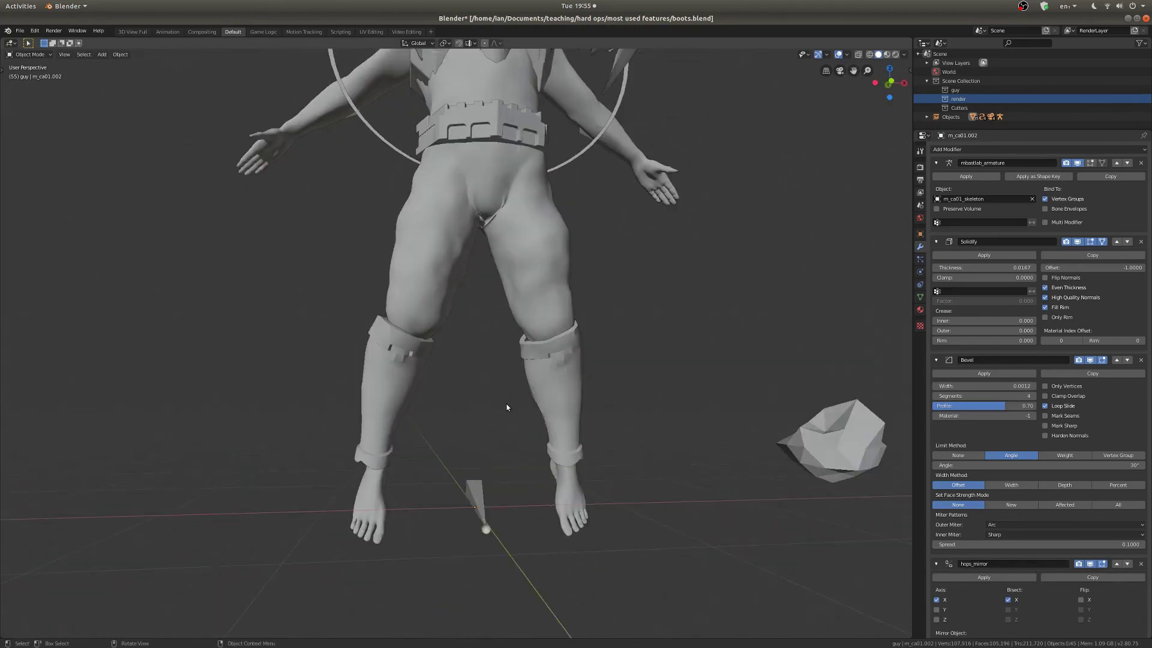
Select Cube.003 and frame it in a high three-quarter view.
scroll(506, 404, "down", 5)
middle_click_drag(492, 405, 473, 459)
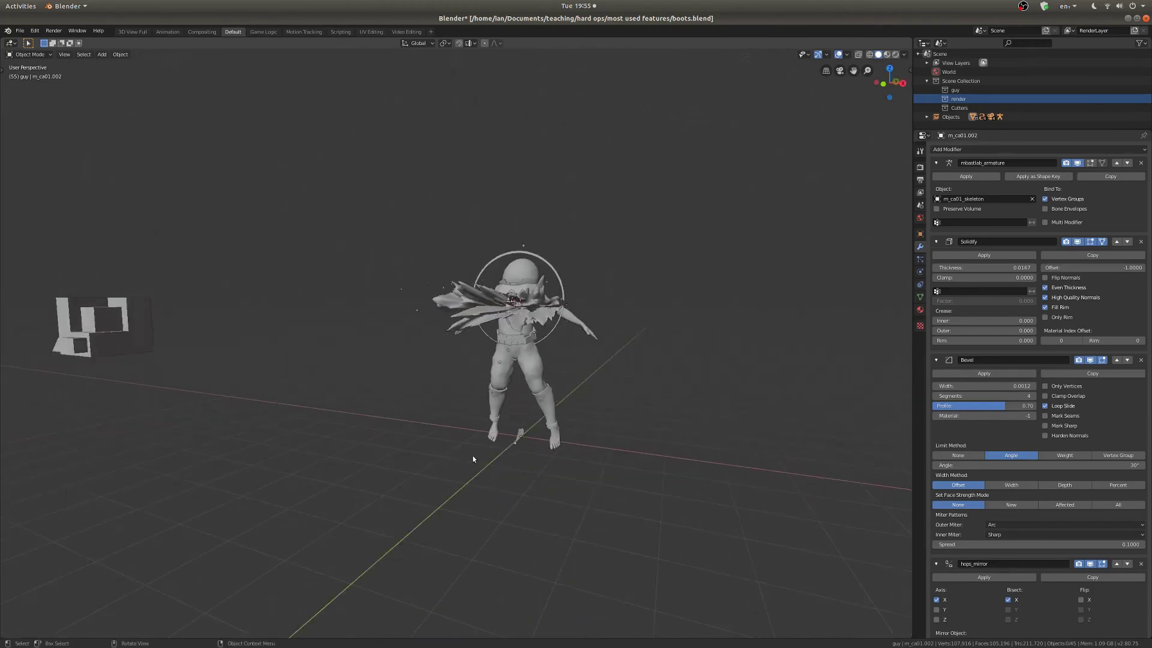
left_click(129, 339)
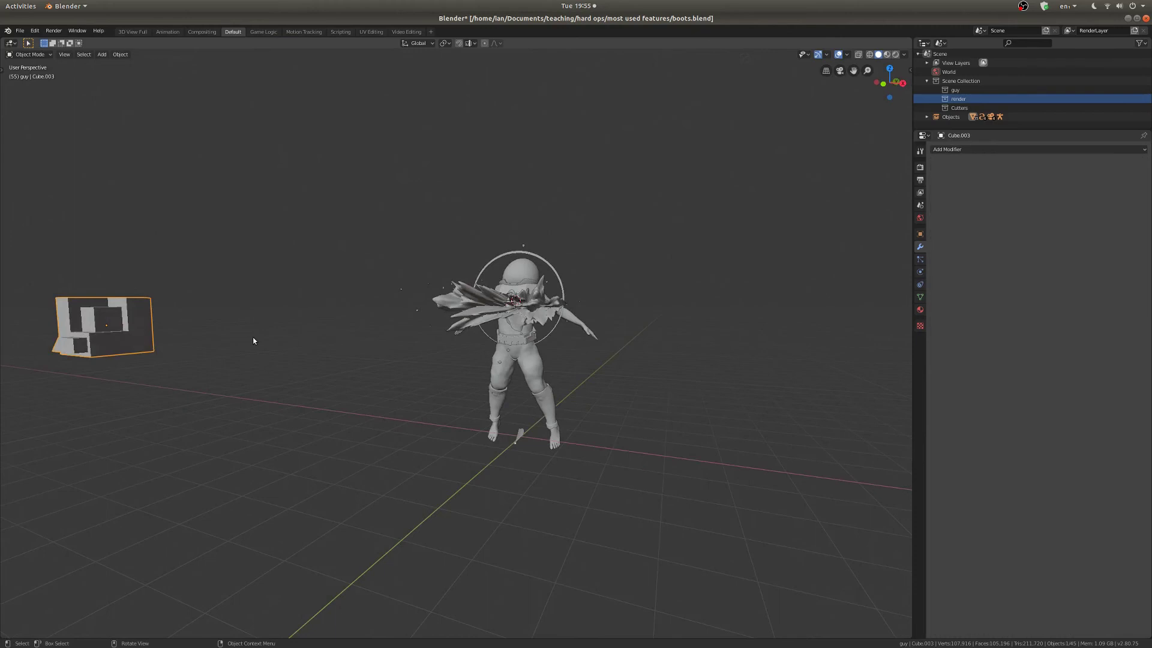
key("KP_Decimal")
middle_click_drag(253, 341, 458, 335)
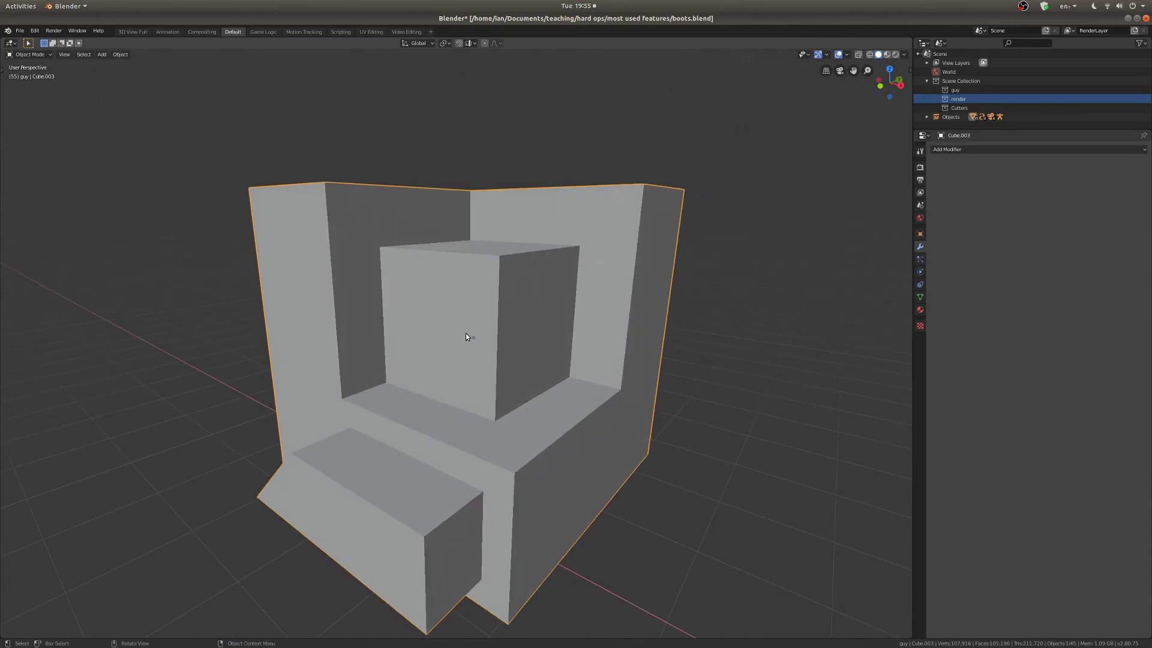
C-sharpen Cube.003 with Hard Ops (0.0200 bevel, 3 segments, 30° angle), then return to Object Mode.
key("q")
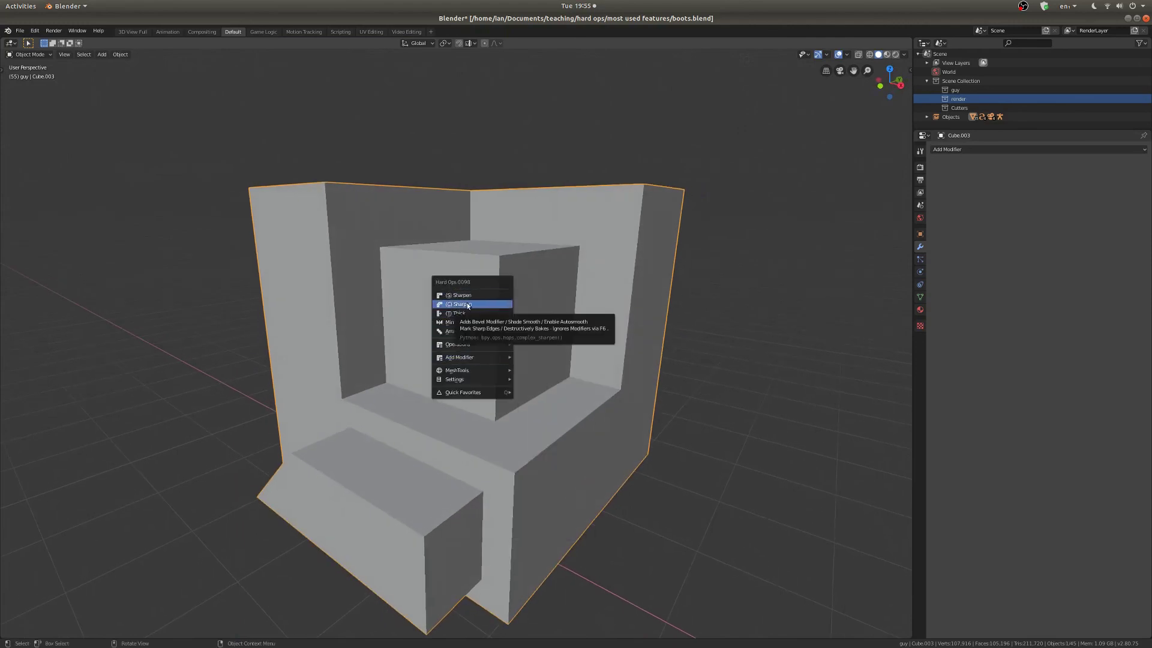
key("c")
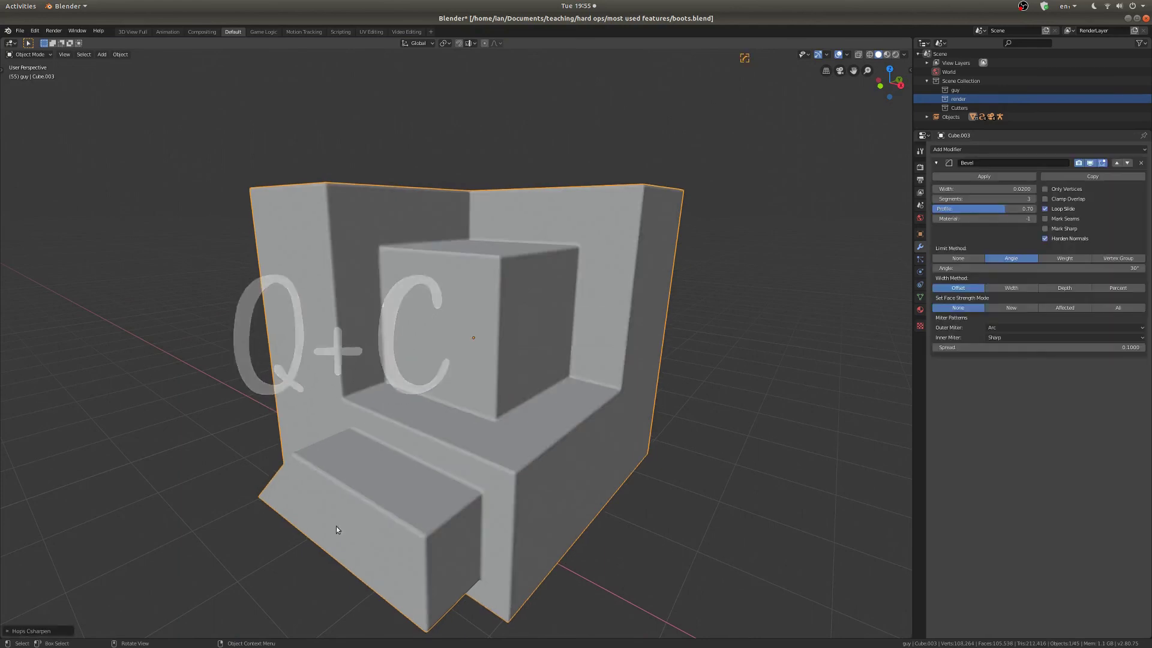
middle_click_drag(336, 527, 420, 480)
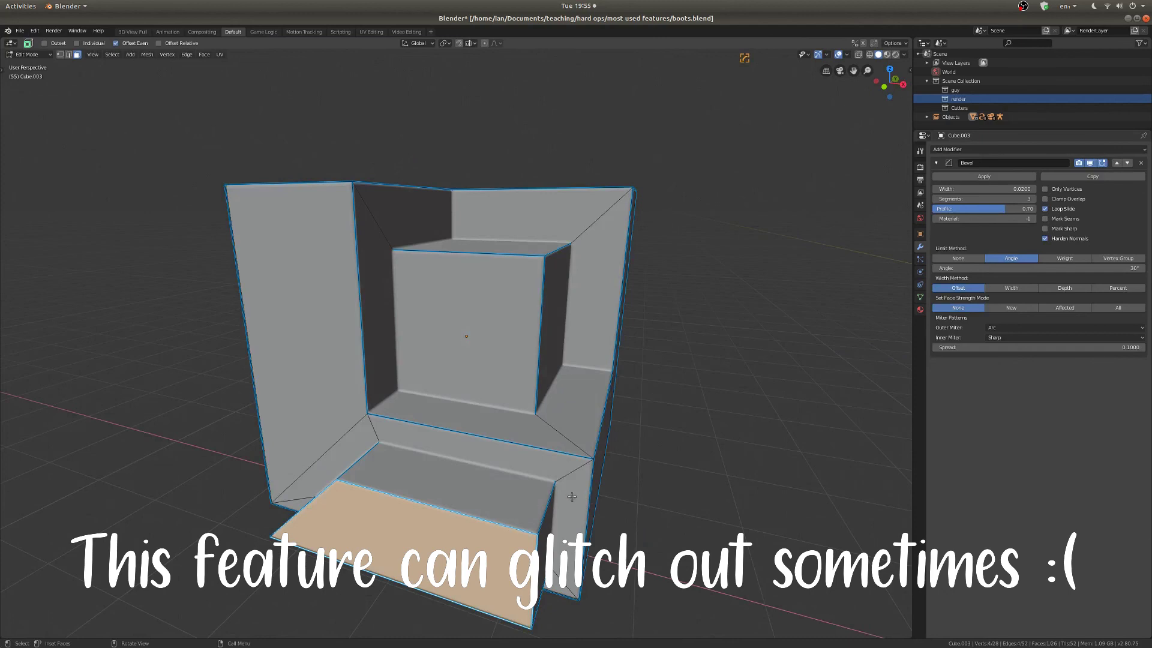
middle_click_drag(637, 458, 577, 475)
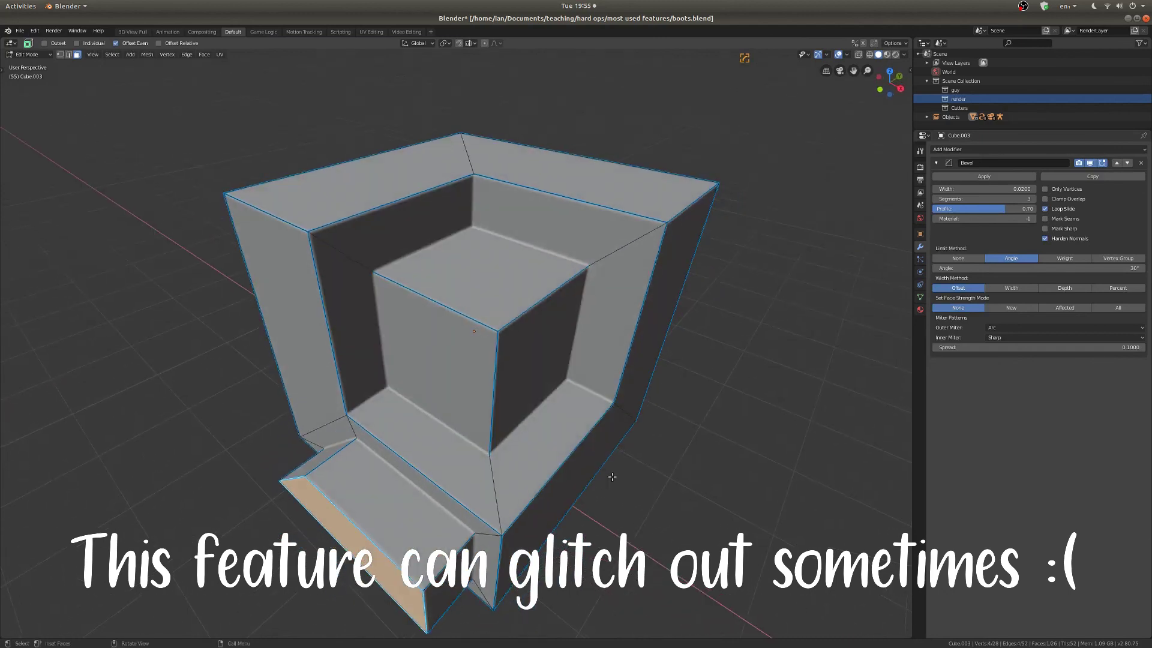
key("ctrl+Tab")
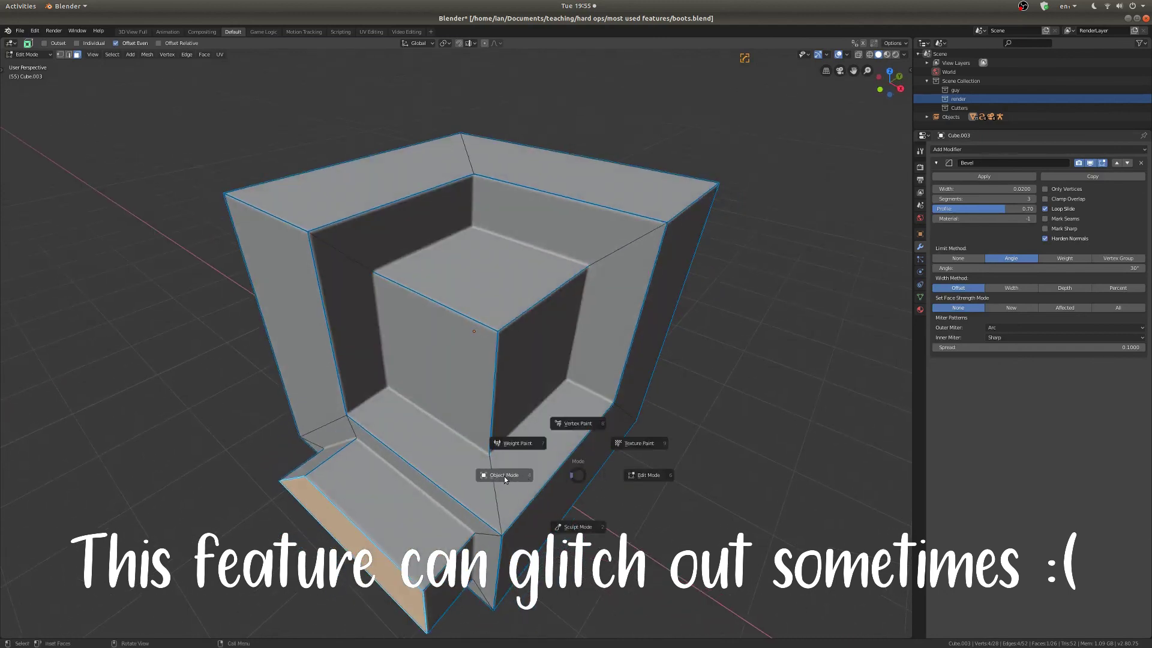
left_click(504, 476)
middle_click_drag(502, 476, 471, 467)
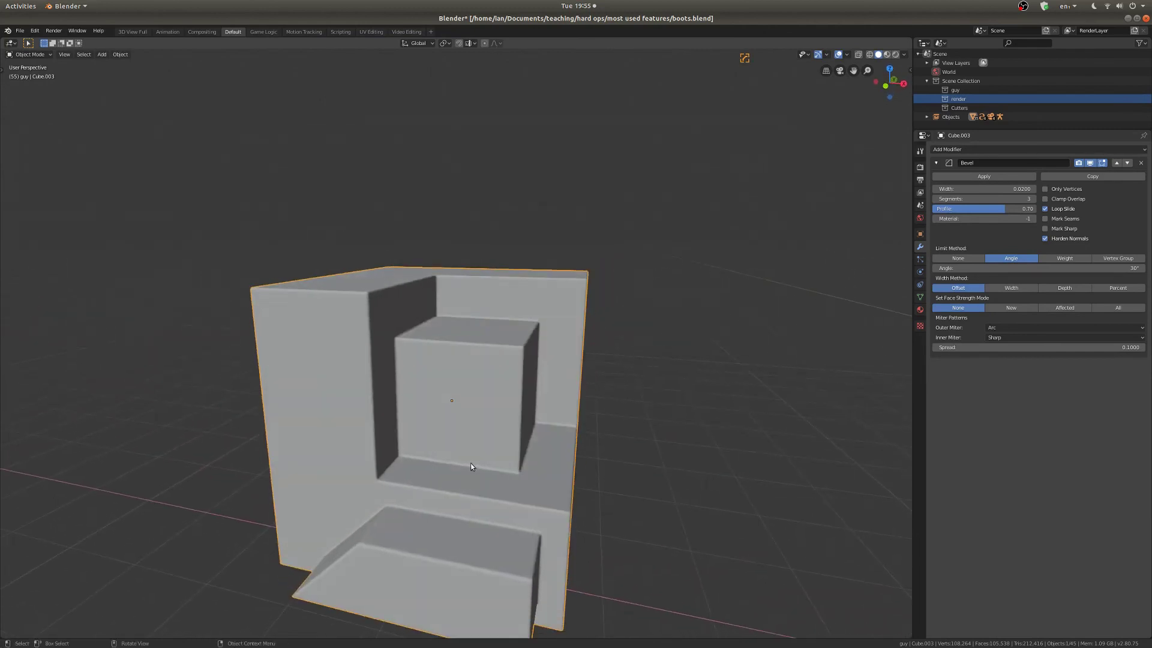
Cut stepped boxes into Cube.003's inner block with BoxCutter, adding Boolean modifiers above the Bevel.
key("t")
left_click(33, 204)
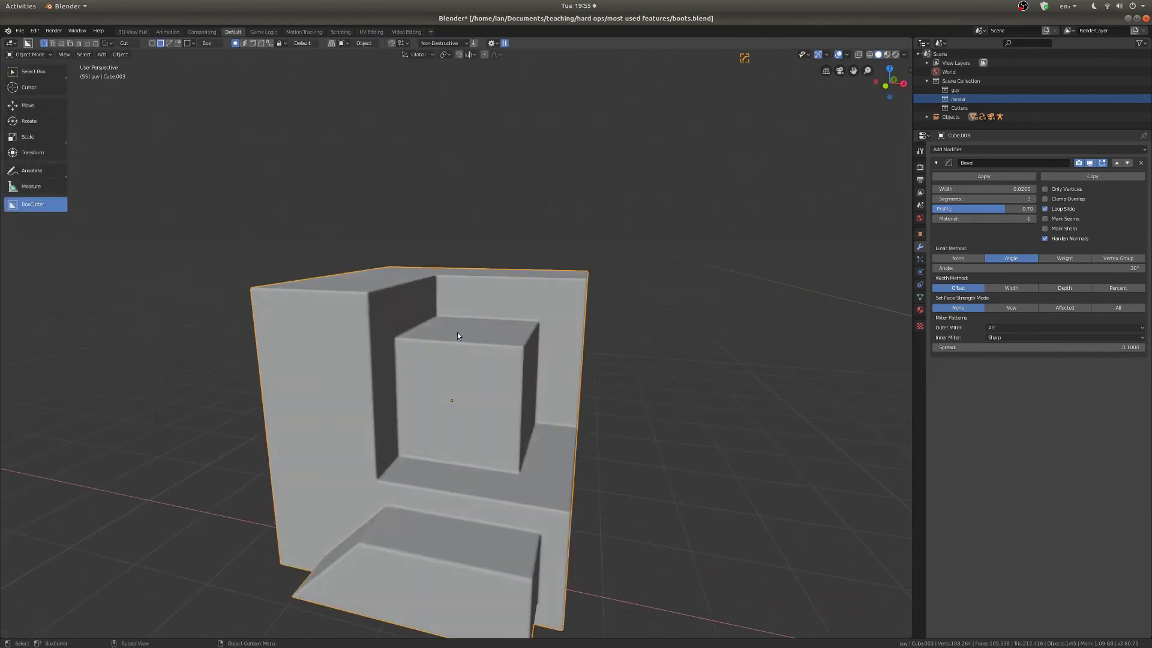
left_click_drag(438, 398, 617, 278)
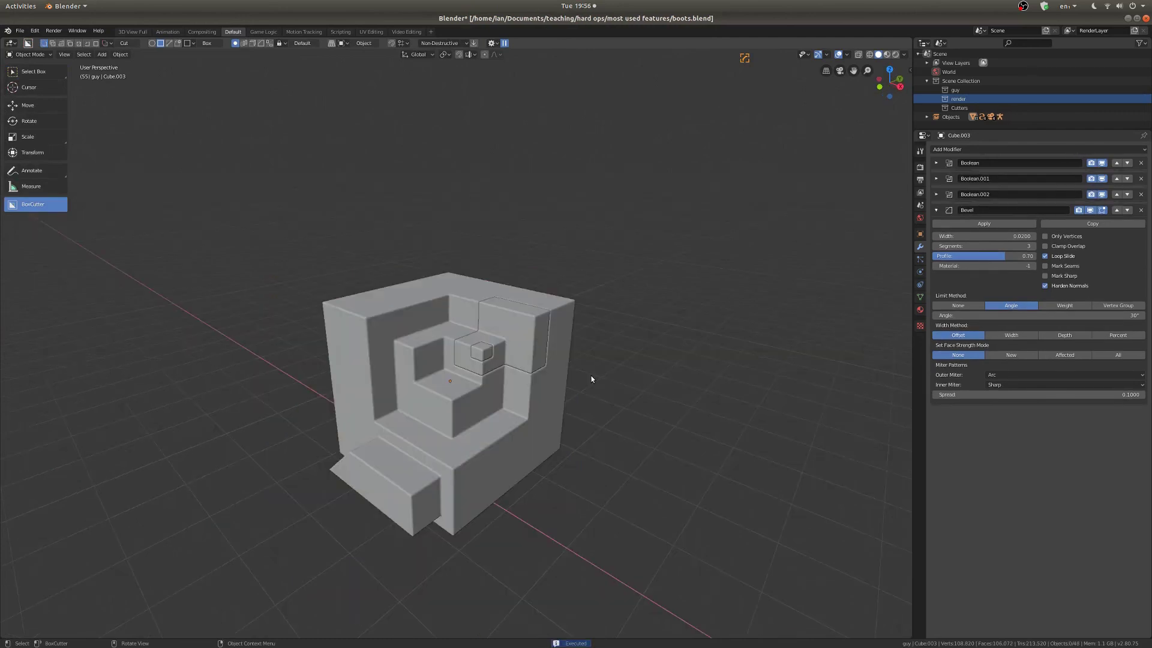